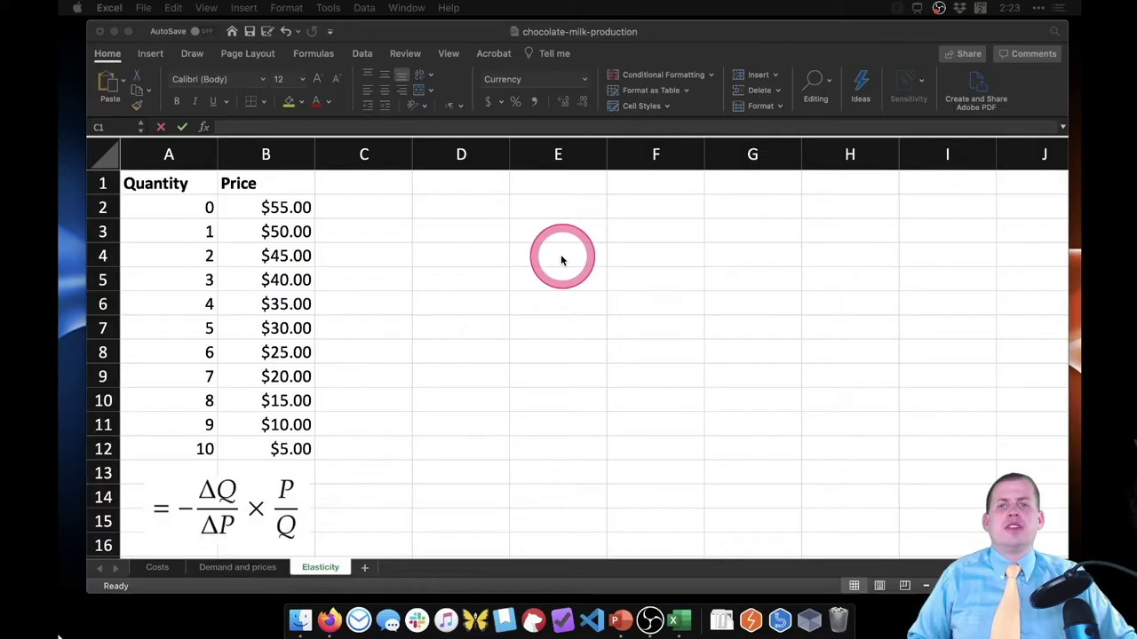
# Select the Quantity and Price data in A1:B12
pyautogui.click(444, 261)
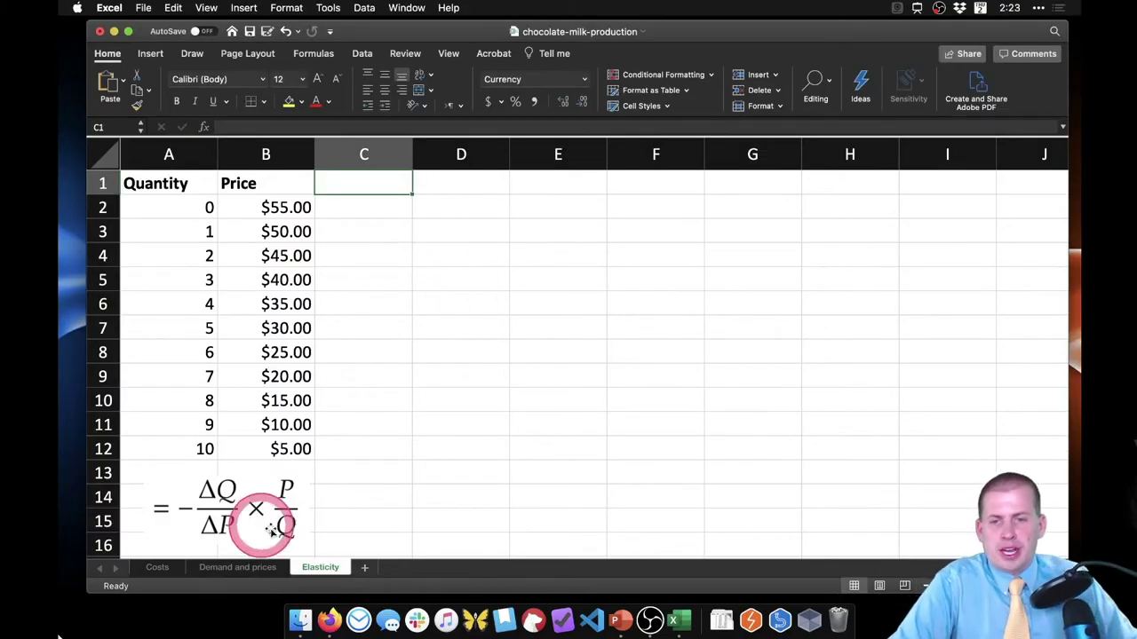
pyautogui.click(322, 564)
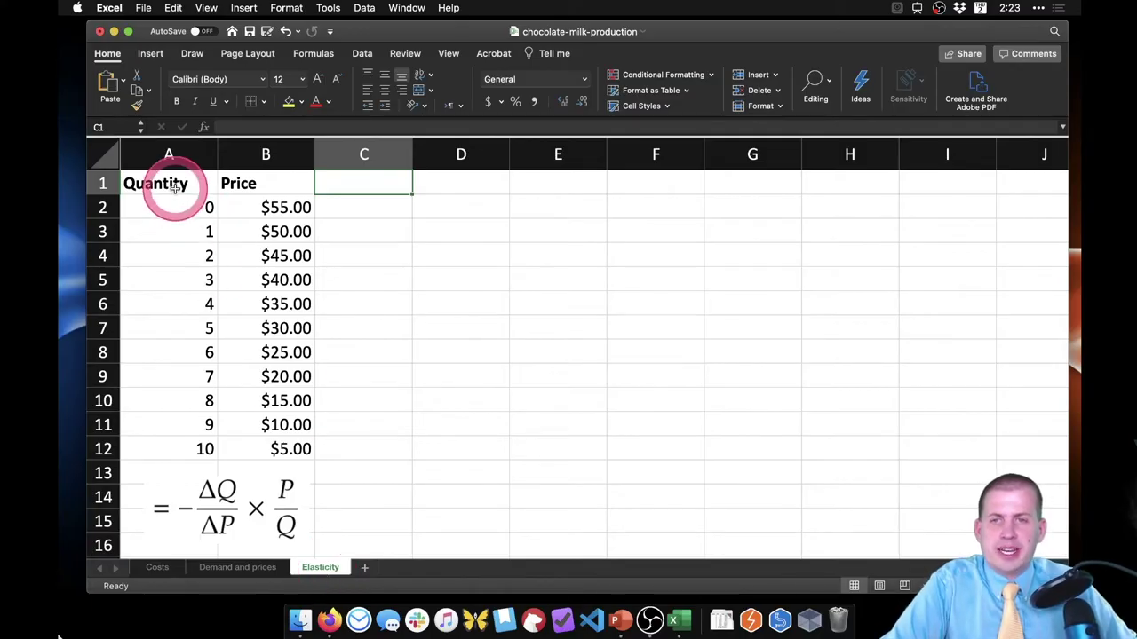
pyautogui.moveTo(175, 186); pyautogui.dragTo(178, 448)
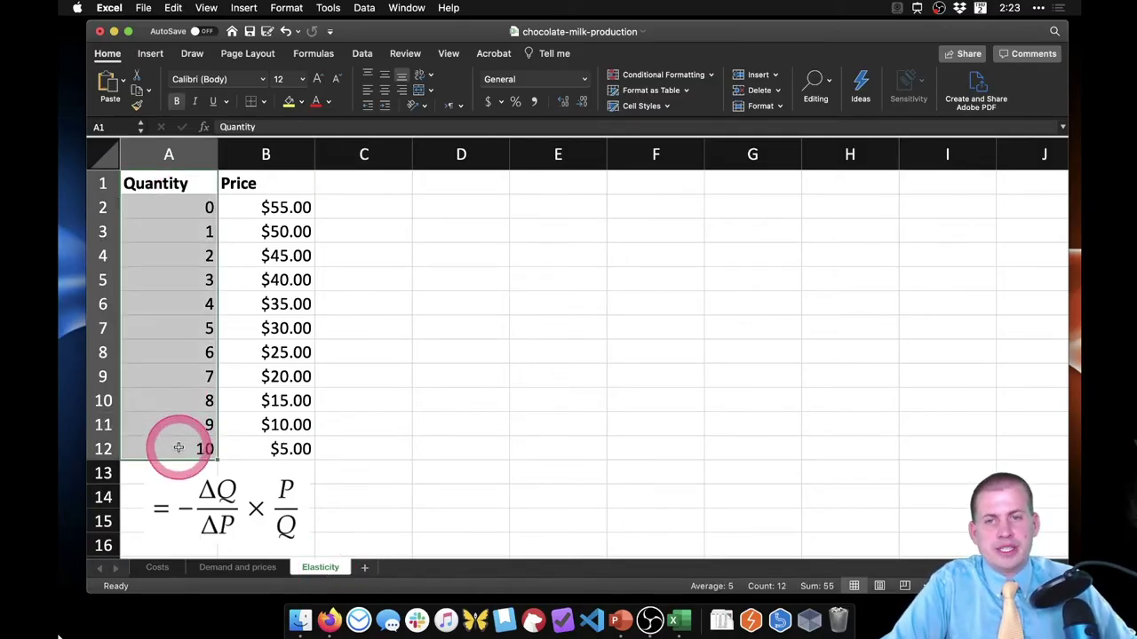
pyautogui.moveTo(238, 191); pyautogui.dragTo(240, 458)
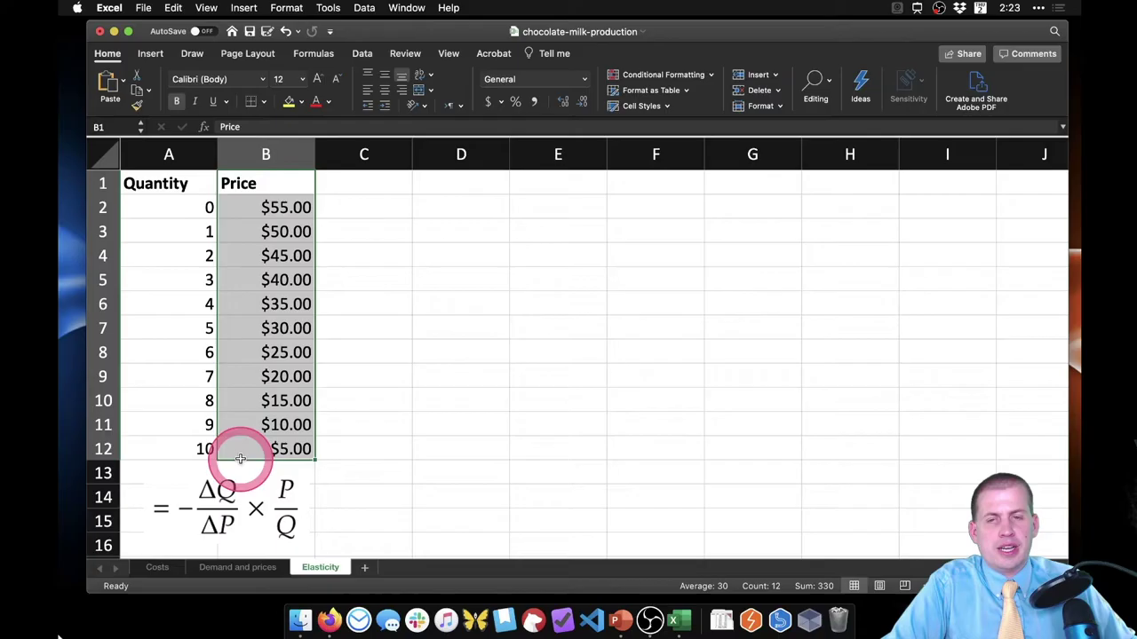
pyautogui.moveTo(165, 192); pyautogui.dragTo(254, 449)
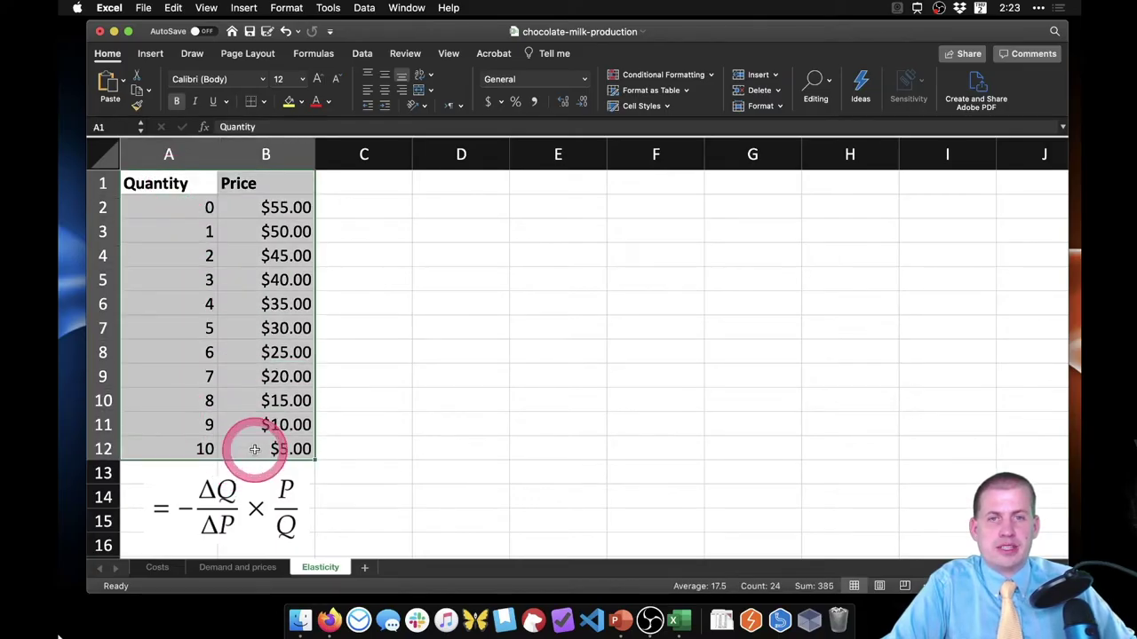
pyautogui.click(277, 127)
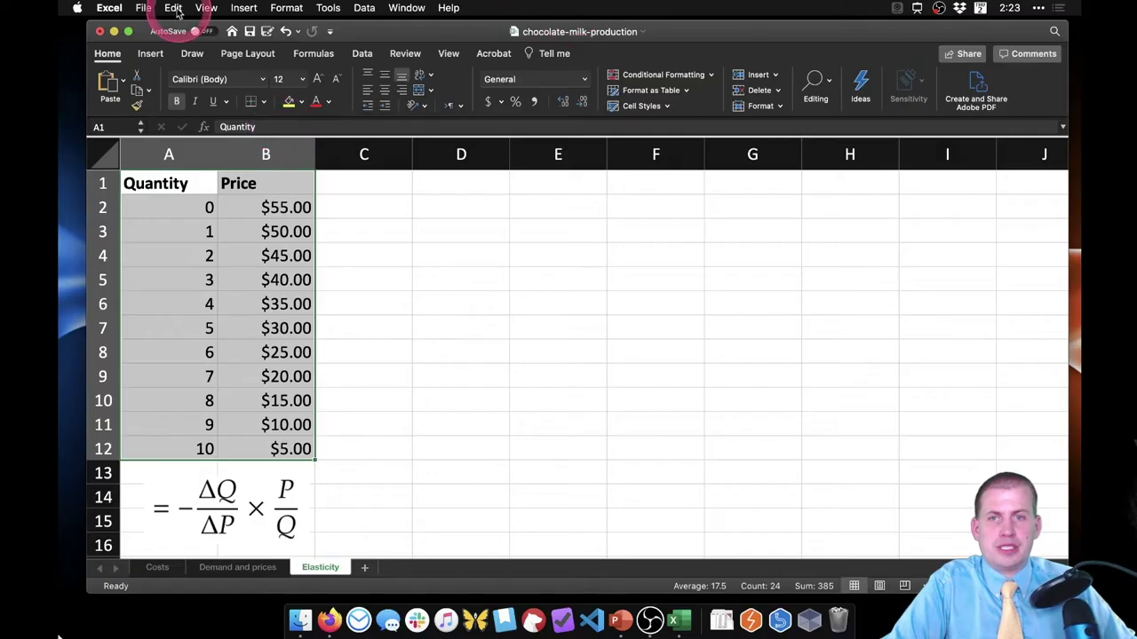
# Insert a Scatter with Smooth Lines chart from the selected data
pyautogui.click(148, 54)
pyautogui.click(584, 92)
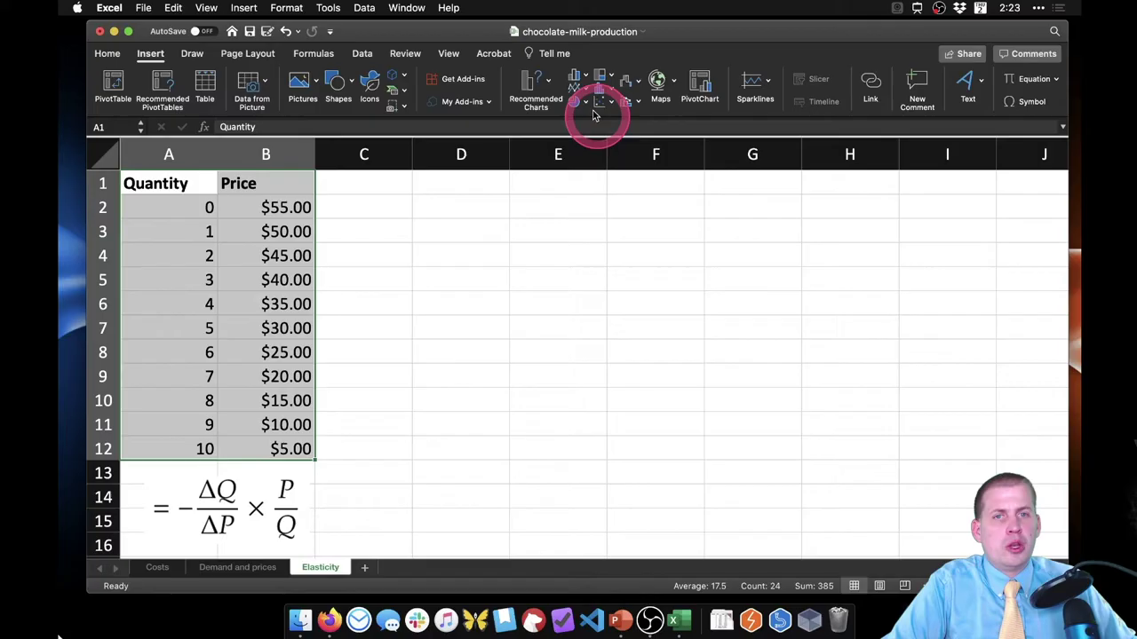
pyautogui.moveTo(583, 92); pyautogui.dragTo(599, 191)
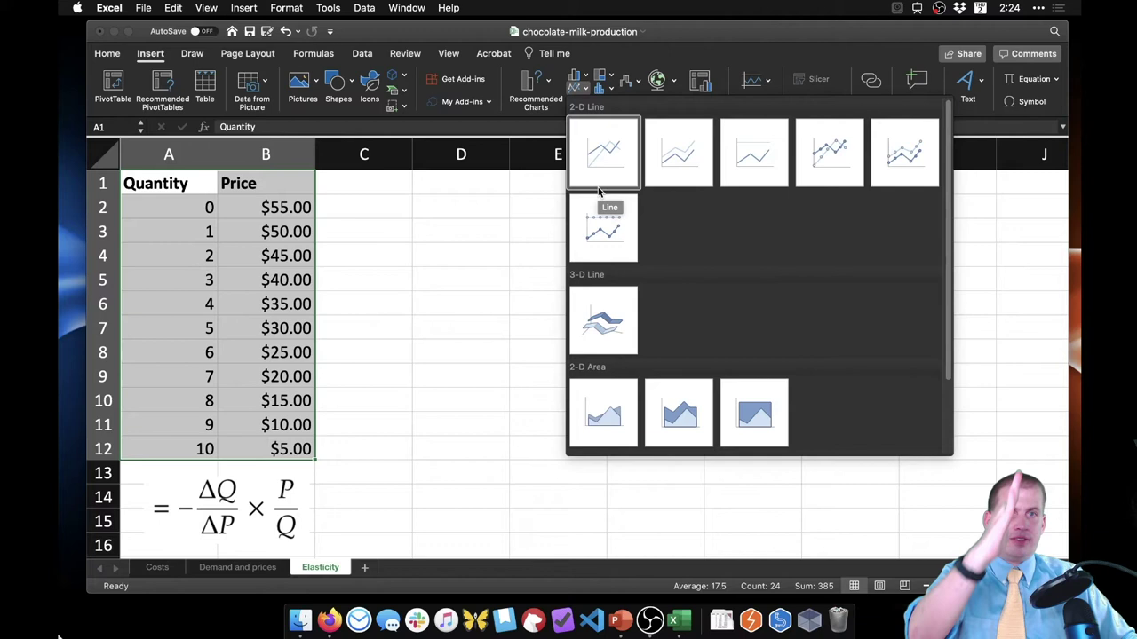
pyautogui.moveTo(668, 74); pyautogui.dragTo(680, 41)
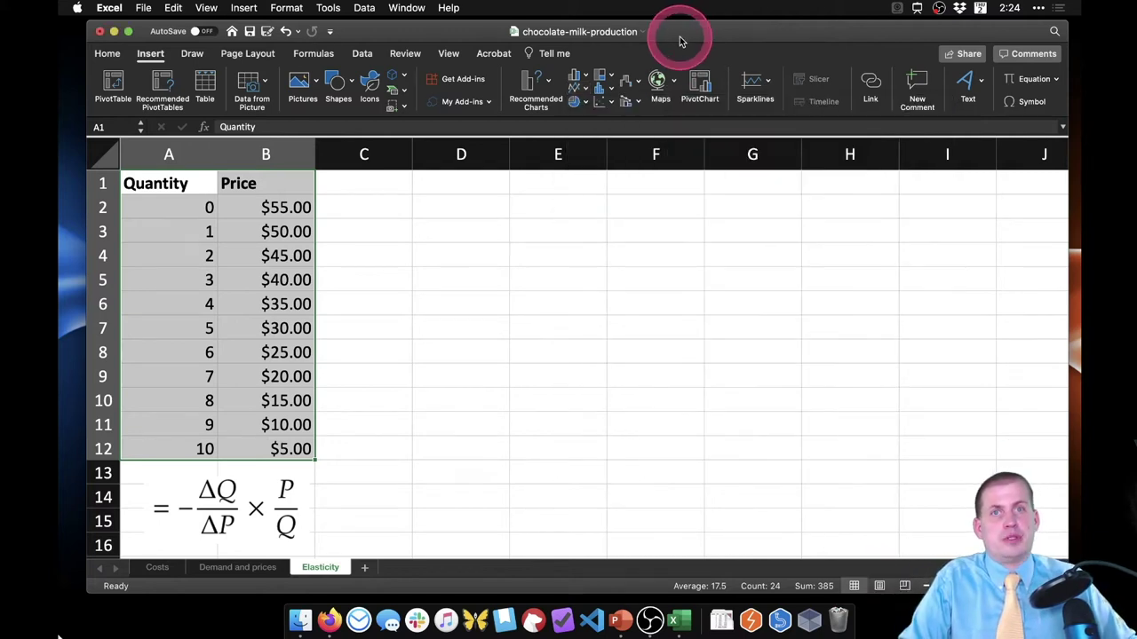
pyautogui.click(607, 100)
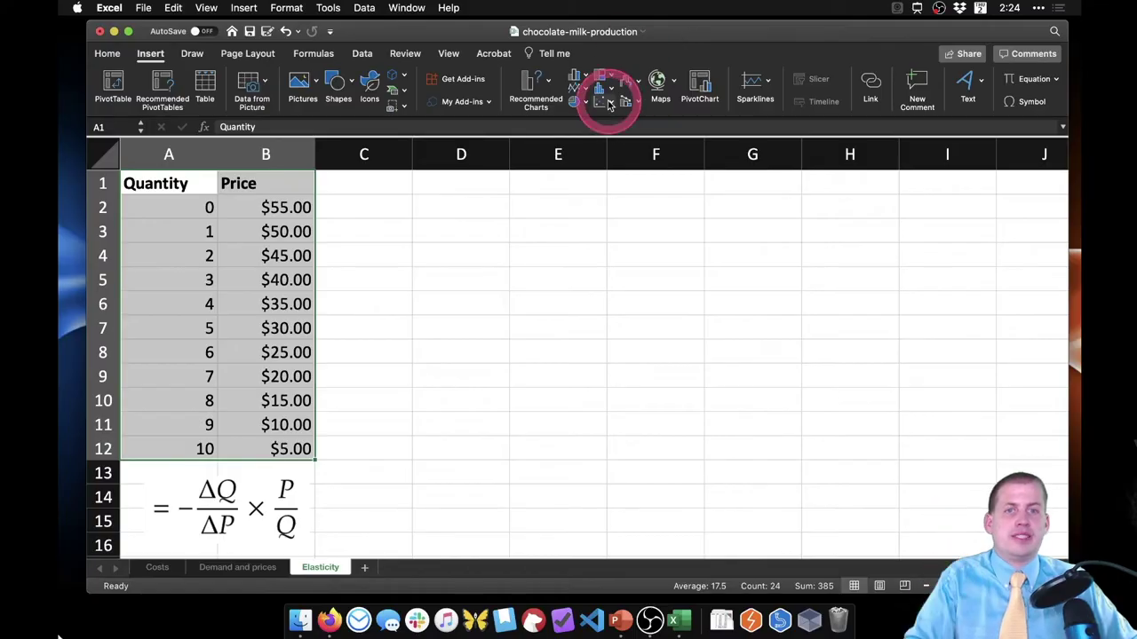
pyautogui.click(626, 167)
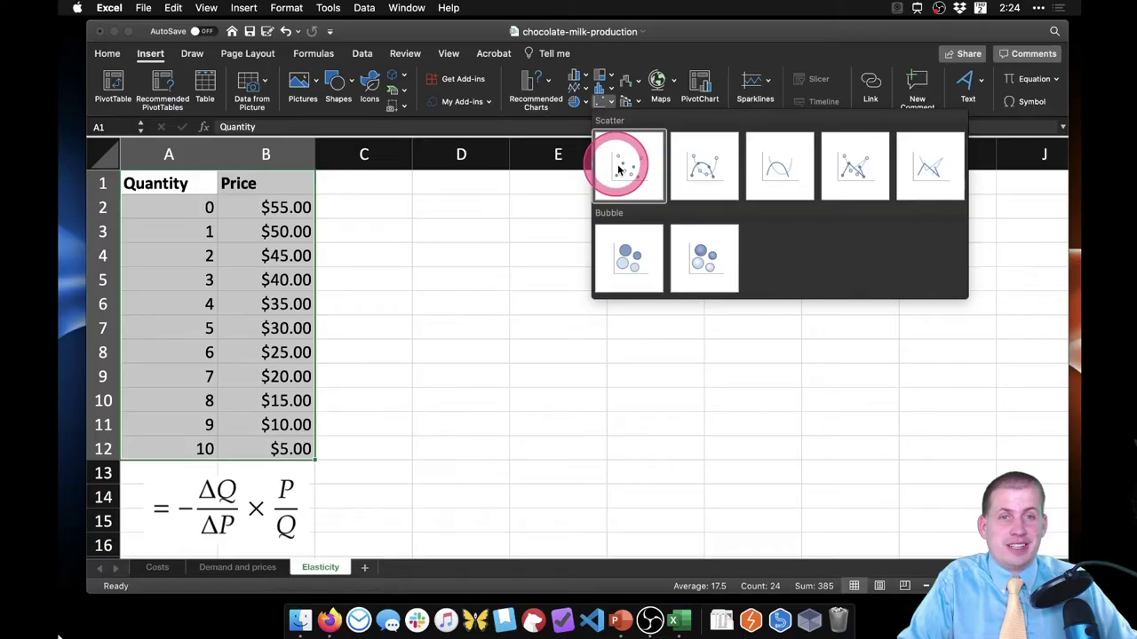
pyautogui.click(780, 166)
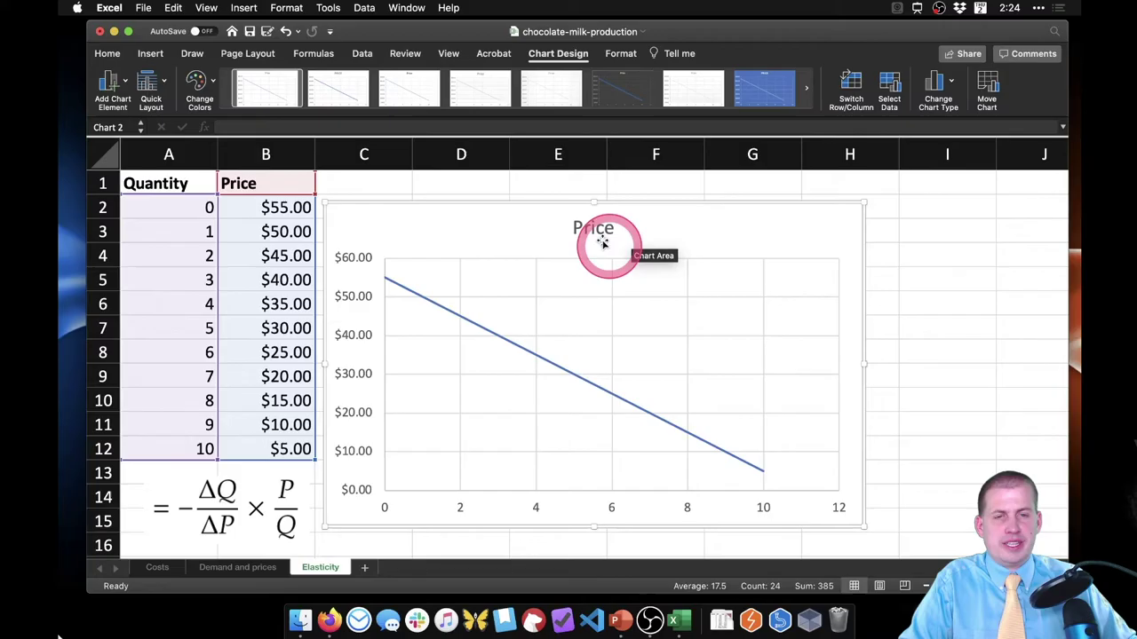
# Rename the chart title from 'Price' to 'Demand curve'
pyautogui.click(592, 229)
pyautogui.doubleClick(595, 233)
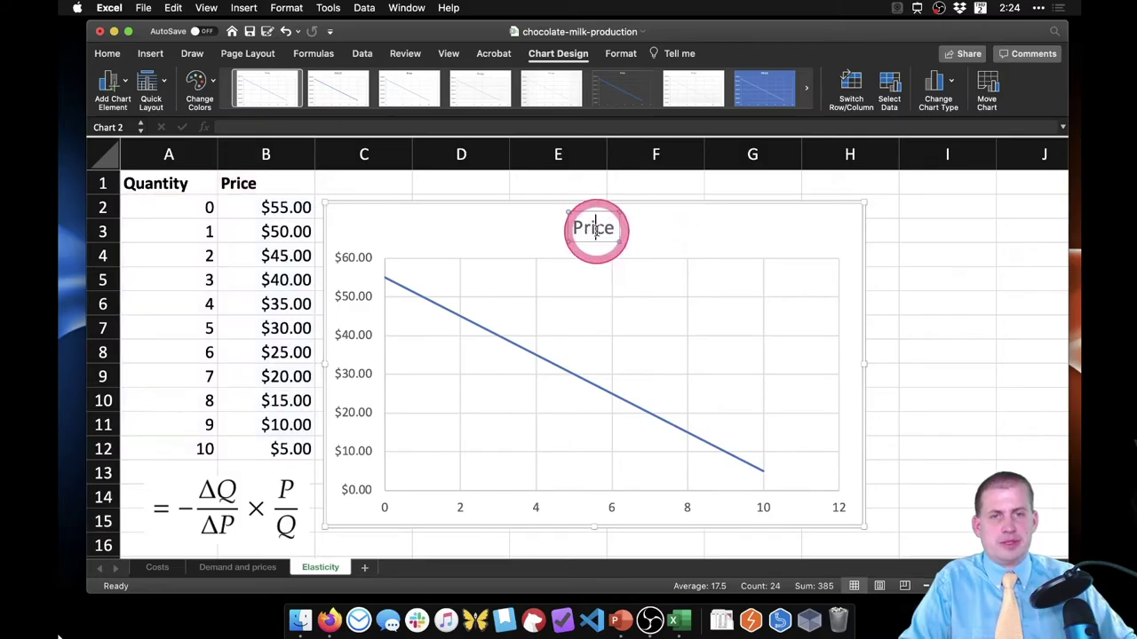
pyautogui.write('D')
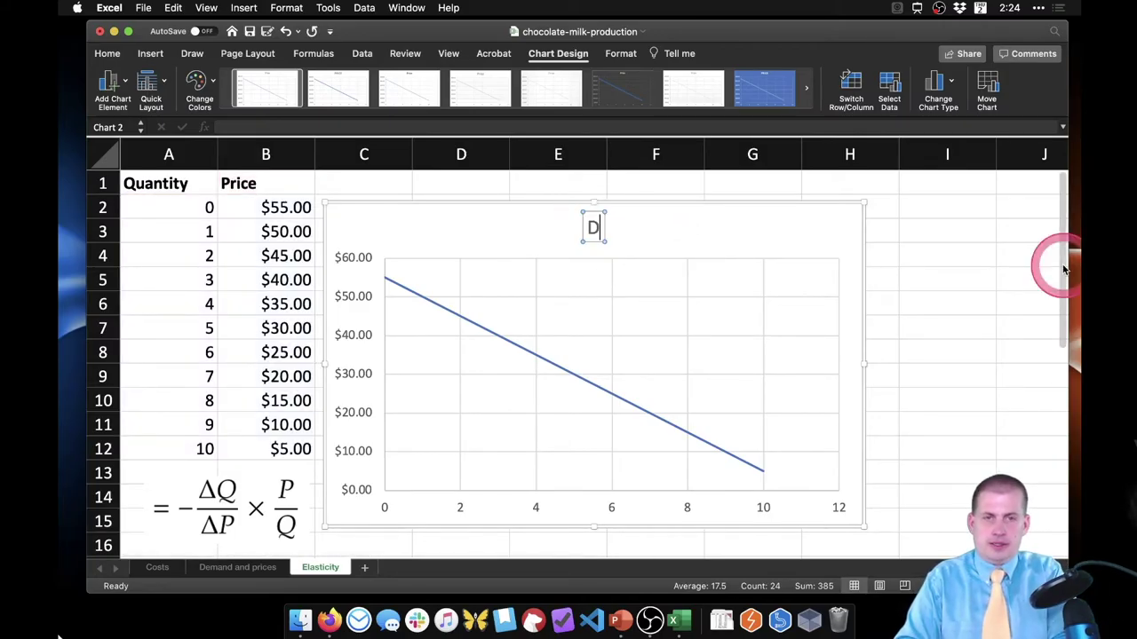
pyautogui.write('emand curve')
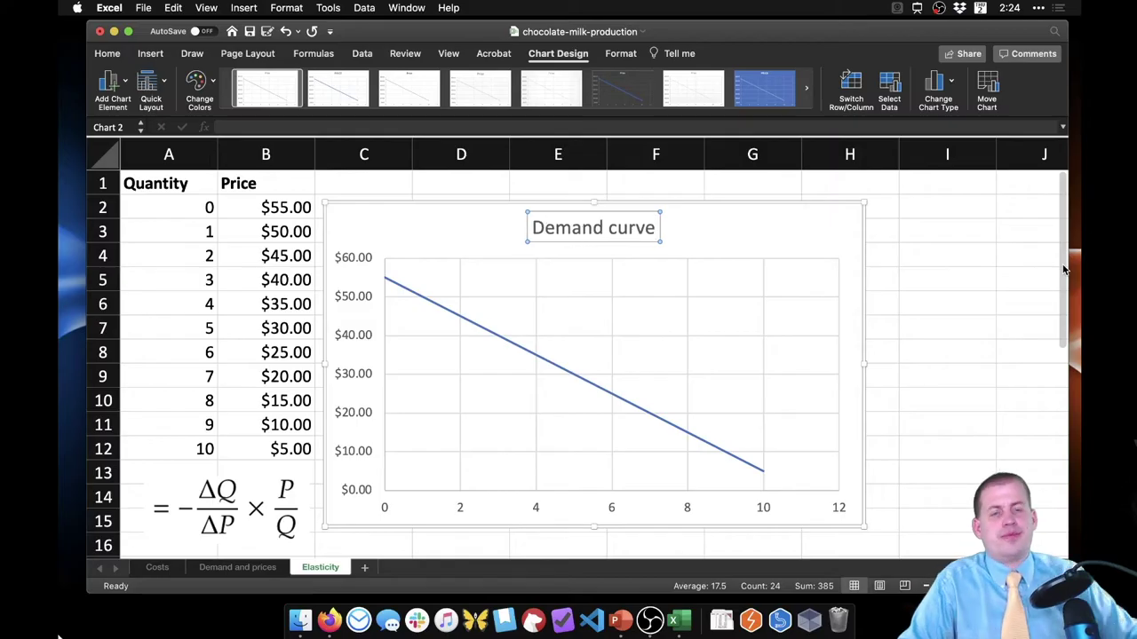
pyautogui.click(796, 234)
# Drag the chart to the right of the Quantity and Price table
pyautogui.moveTo(705, 203); pyautogui.dragTo(737, 199)
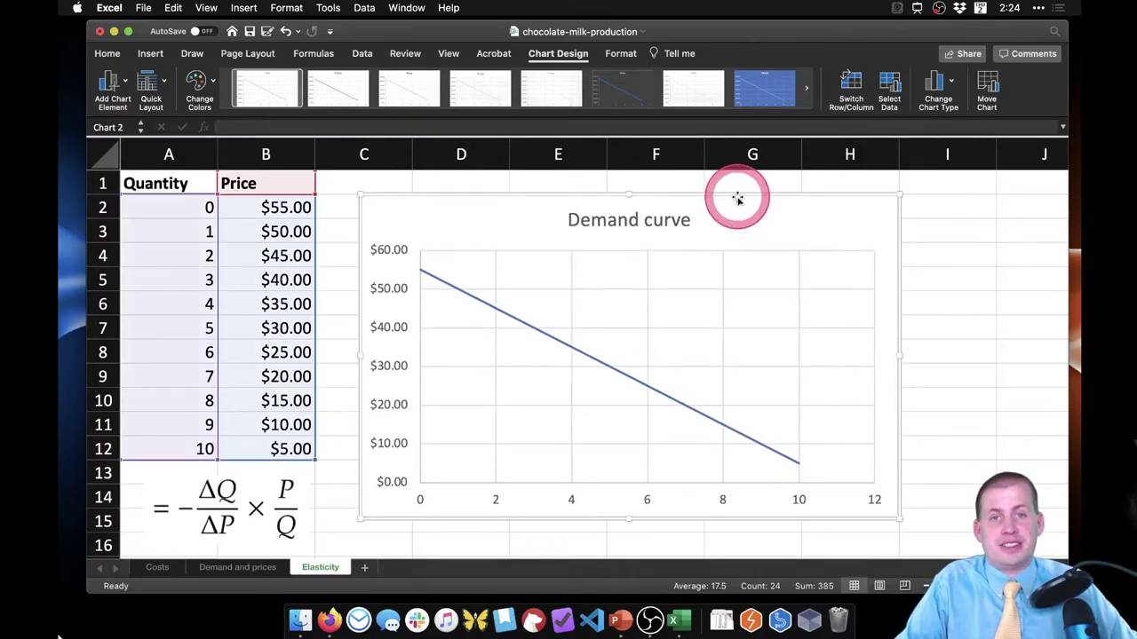
pyautogui.click(579, 194)
pyautogui.moveTo(580, 195)
pyautogui.mouseDown()
pyautogui.moveTo(558, 172)
pyautogui.moveTo(601, 165)
pyautogui.moveTo(662, 184)
pyautogui.moveTo(654, 177)
pyautogui.mouseUp()
pyautogui.click(613, 198)
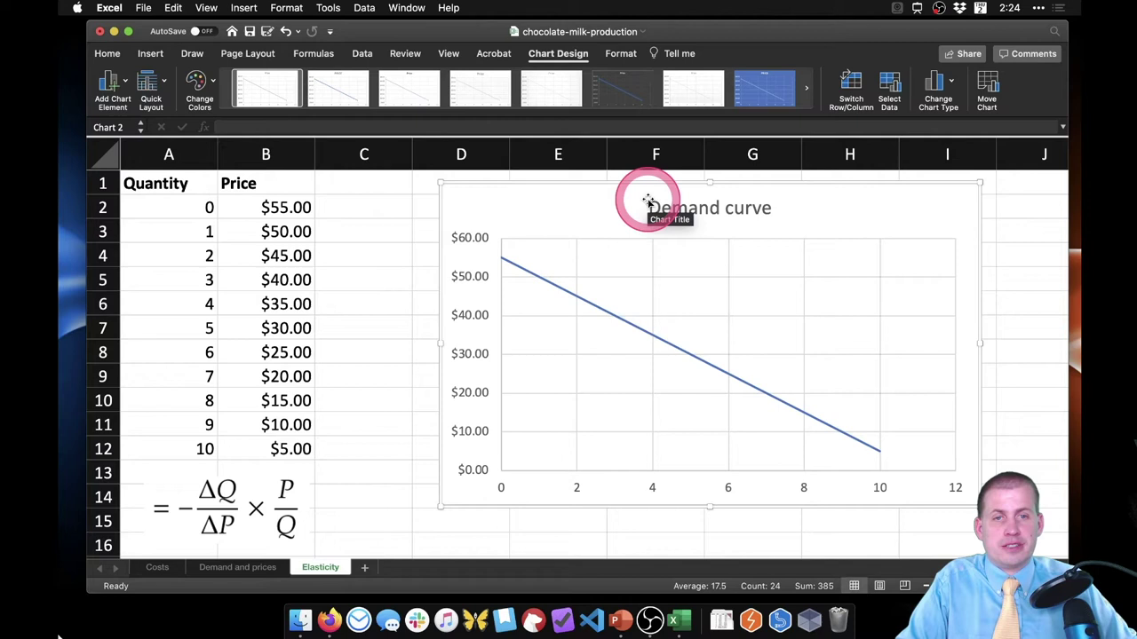
pyautogui.click(528, 280)
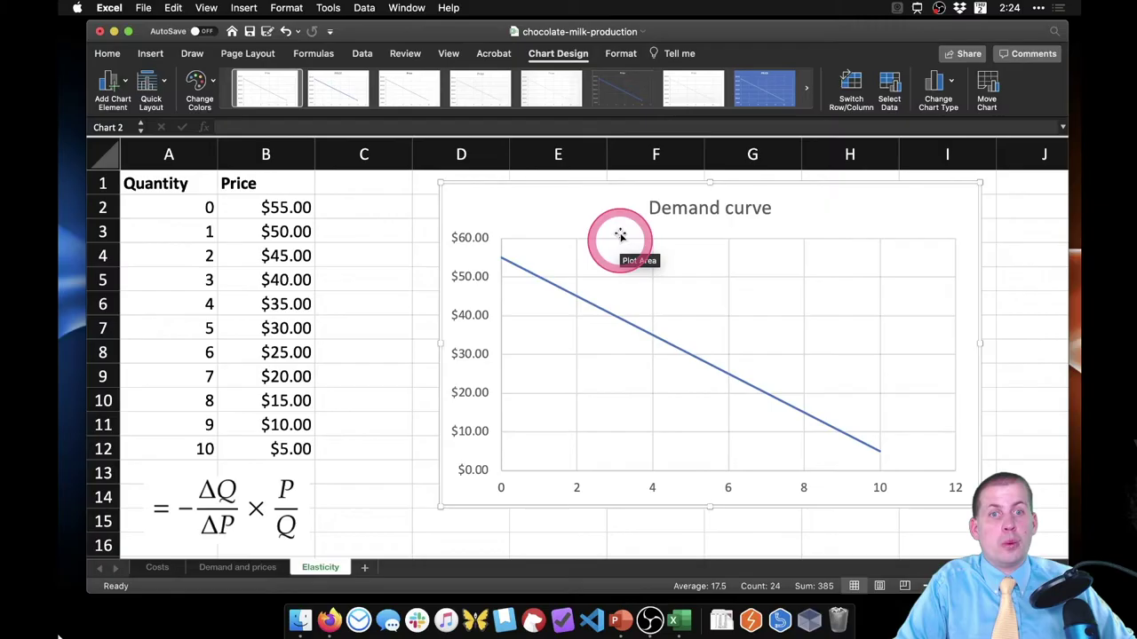
pyautogui.moveTo(611, 187); pyautogui.dragTo(589, 208)
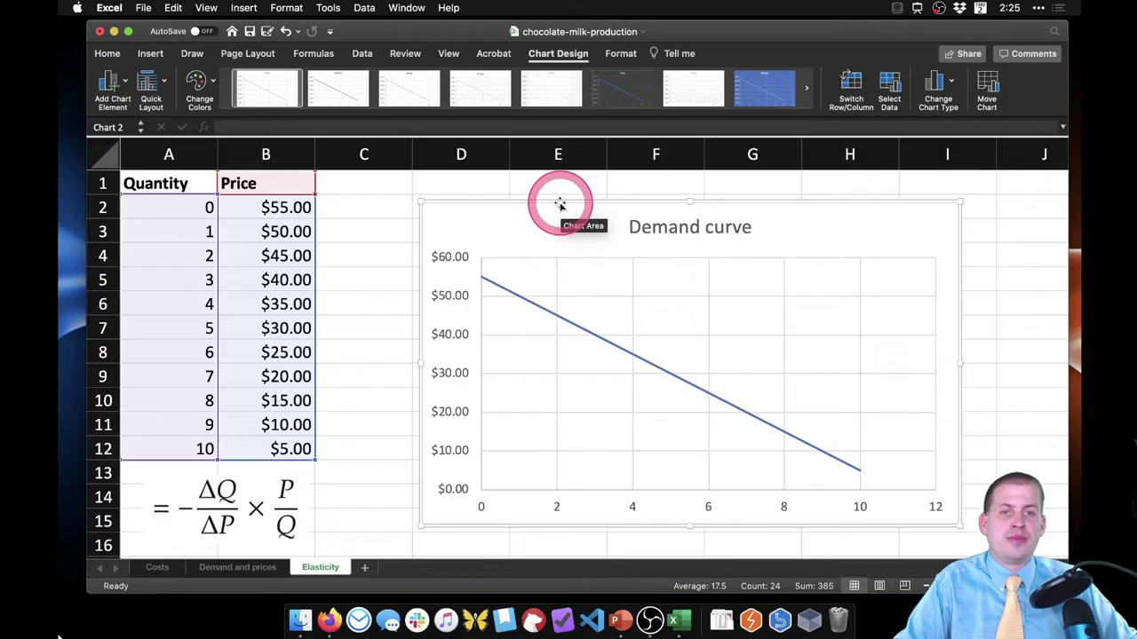
# Drag the Demand curve chart down to around row 13, then deselect it
pyautogui.moveTo(560, 205); pyautogui.dragTo(501, 466)
pyautogui.click(200, 493)
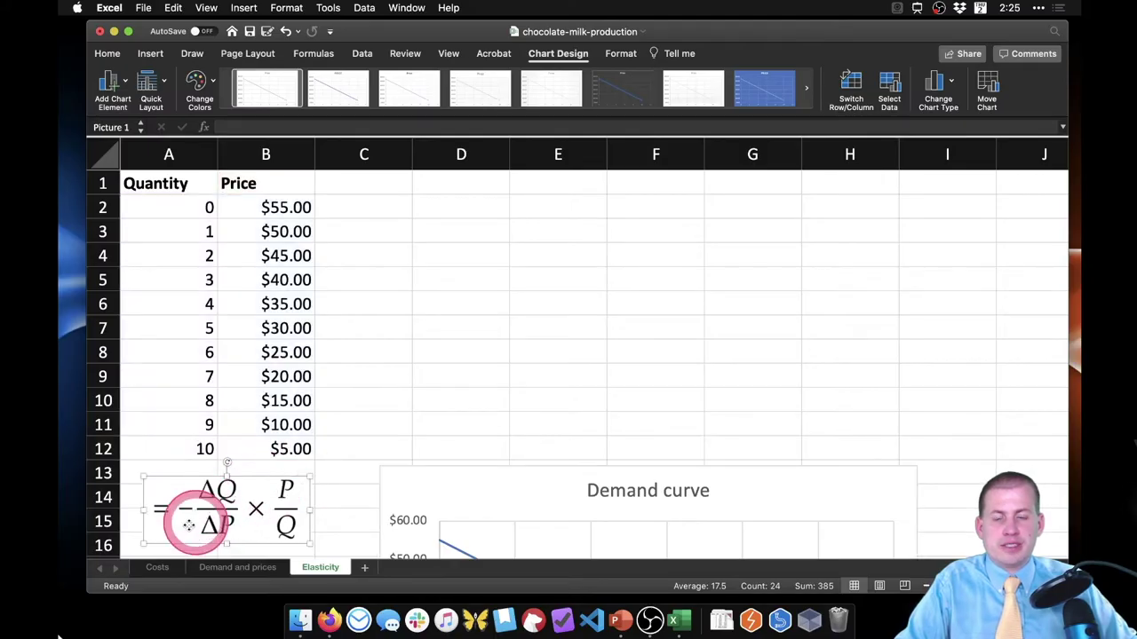
pyautogui.click(597, 210)
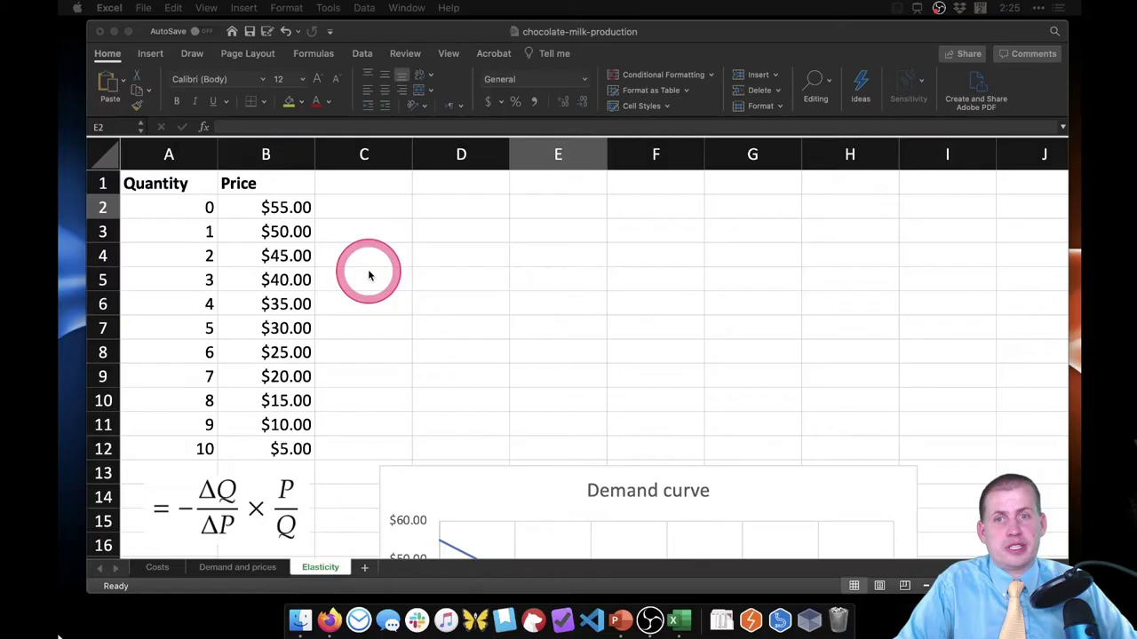
pyautogui.scroll(-1, 254, 476)
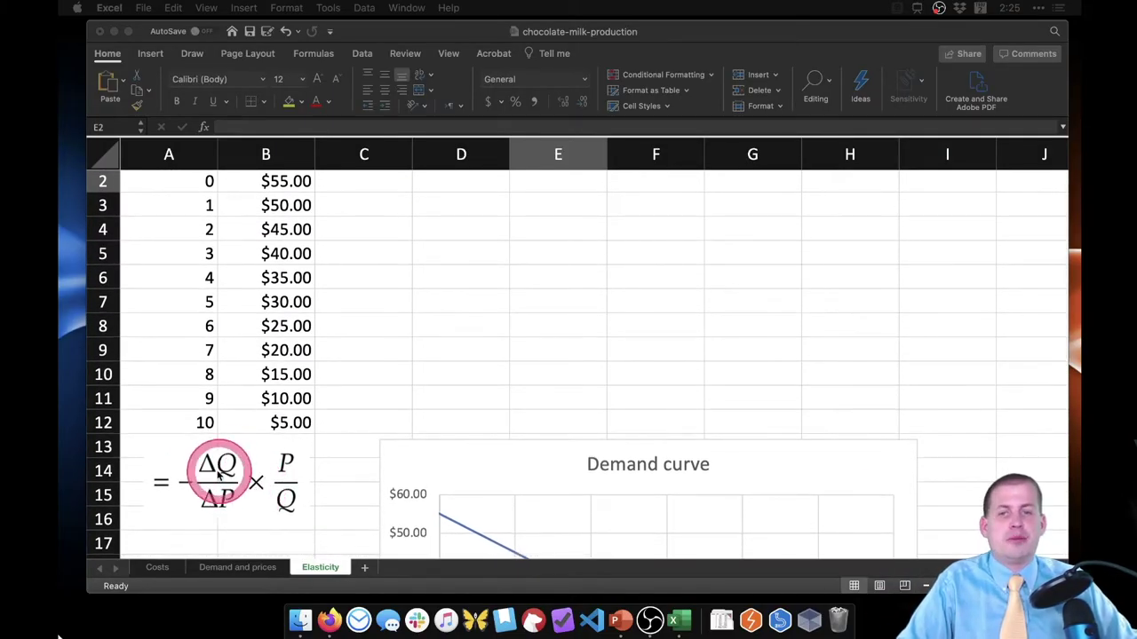
pyautogui.scroll(1, 266, 404)
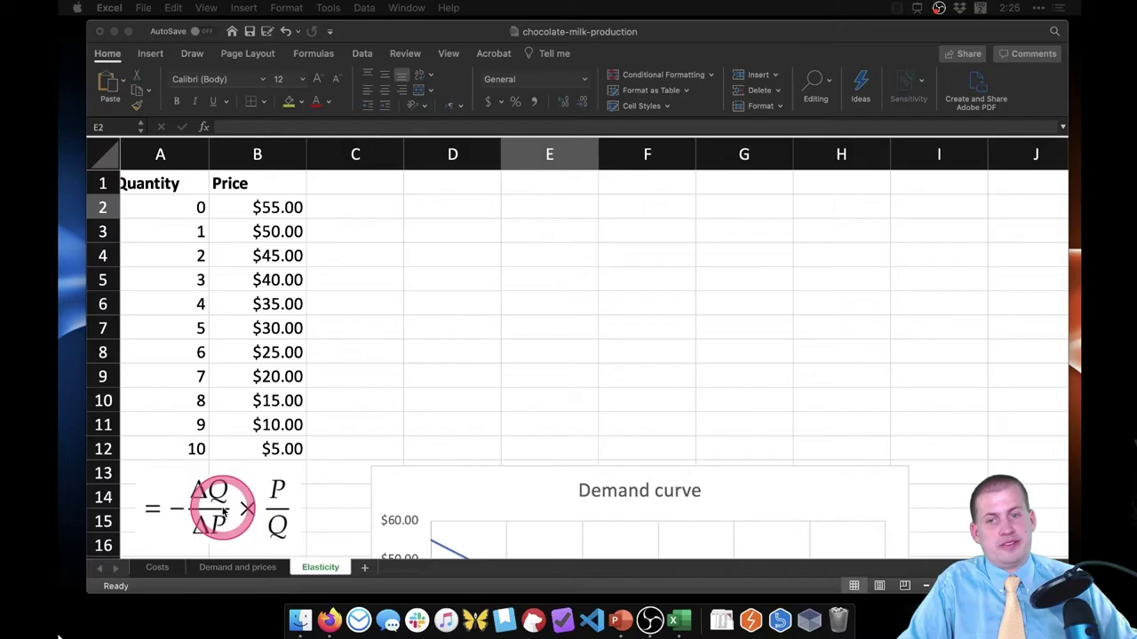
pyautogui.hscroll(-1, 351, 411)
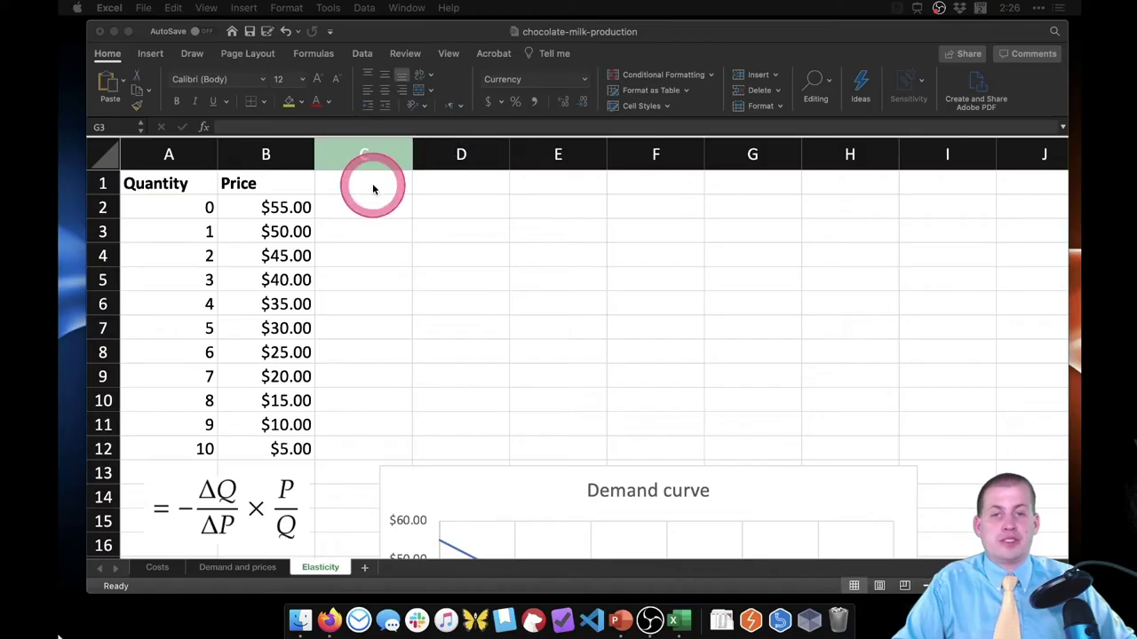
# Enter the heading ΔQ in cell C1
pyautogui.click(558, 204)
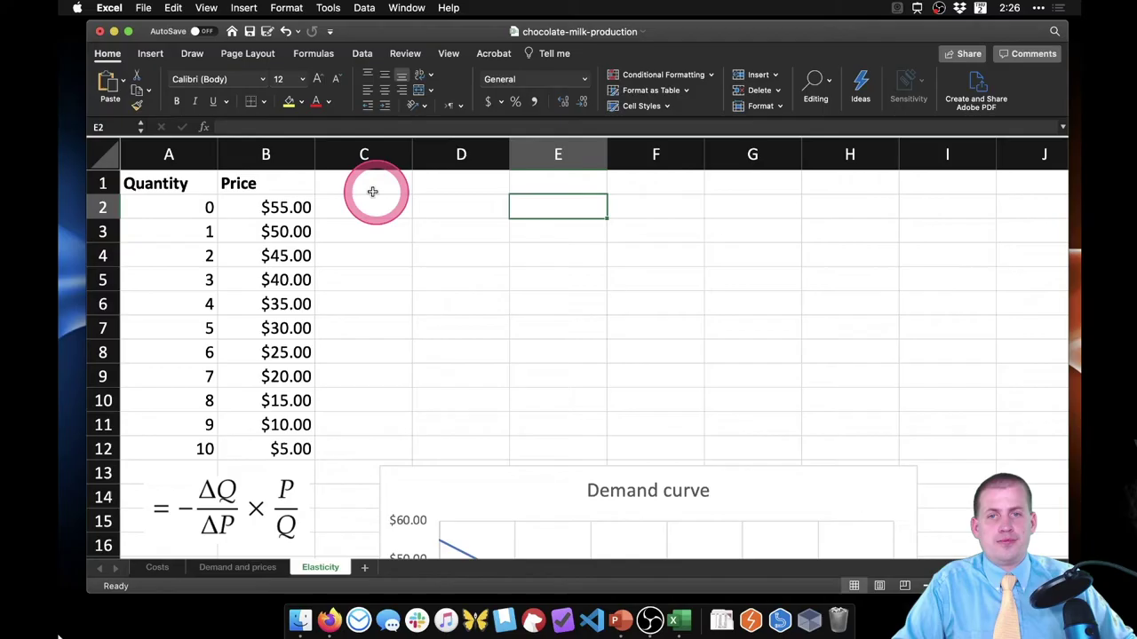
pyautogui.click(356, 190)
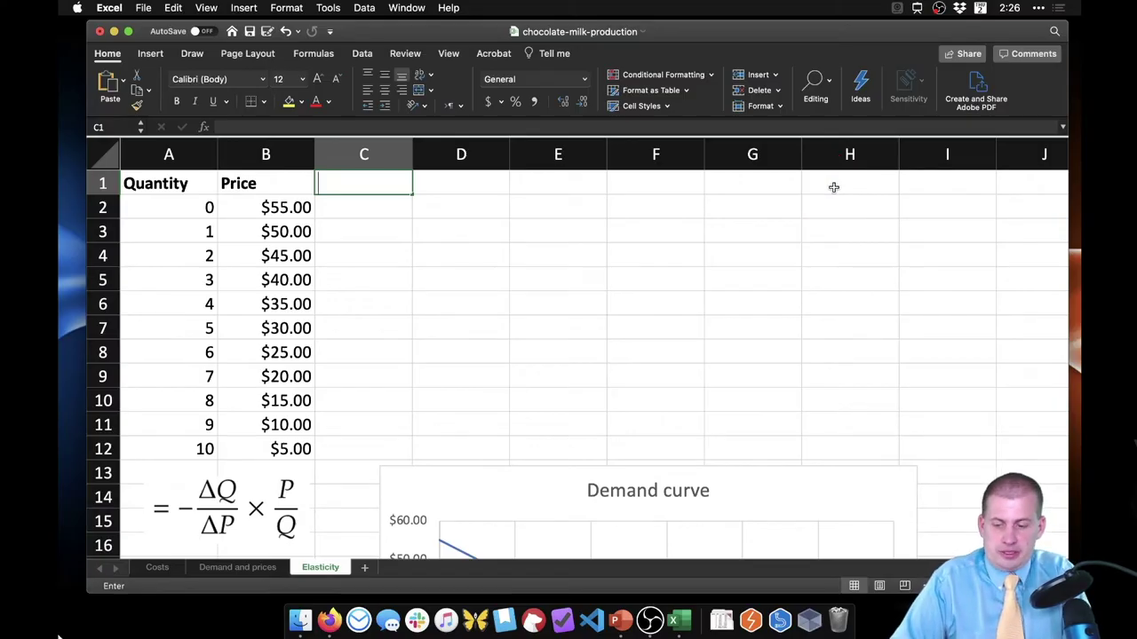
pyautogui.write('ΔQ')
pyautogui.press('Tab')
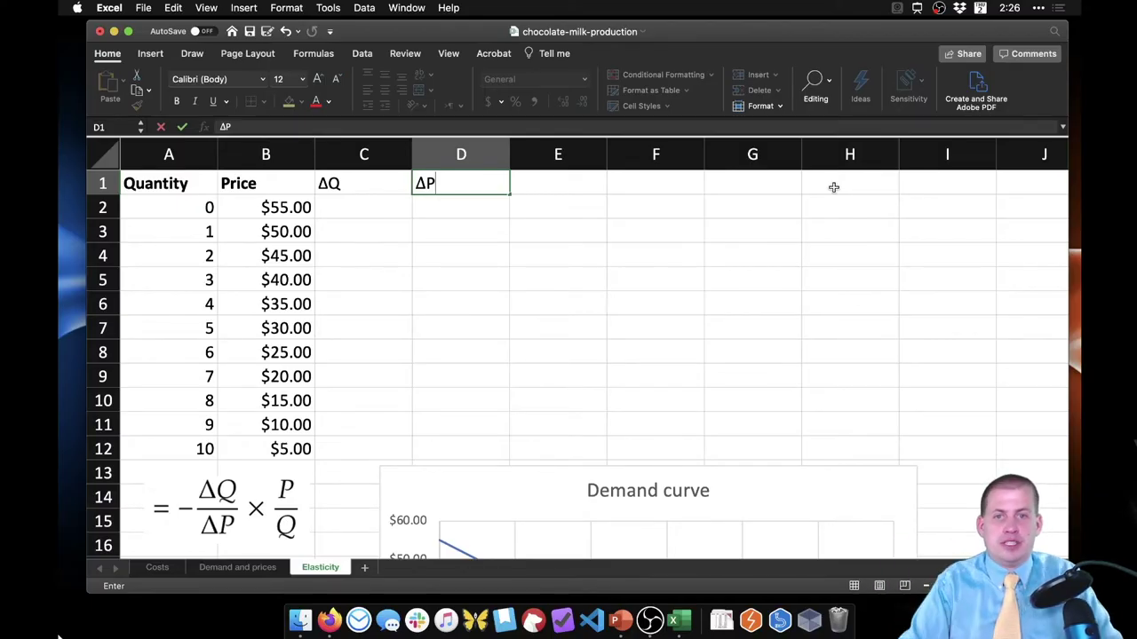
# Enter the heading ΔP in D1, then return to cell C2
pyautogui.write('change')
pyautogui.press('BackSpace')
pyautogui.press('BackSpace')
pyautogui.press('BackSpace')
pyautogui.press('BackSpace')
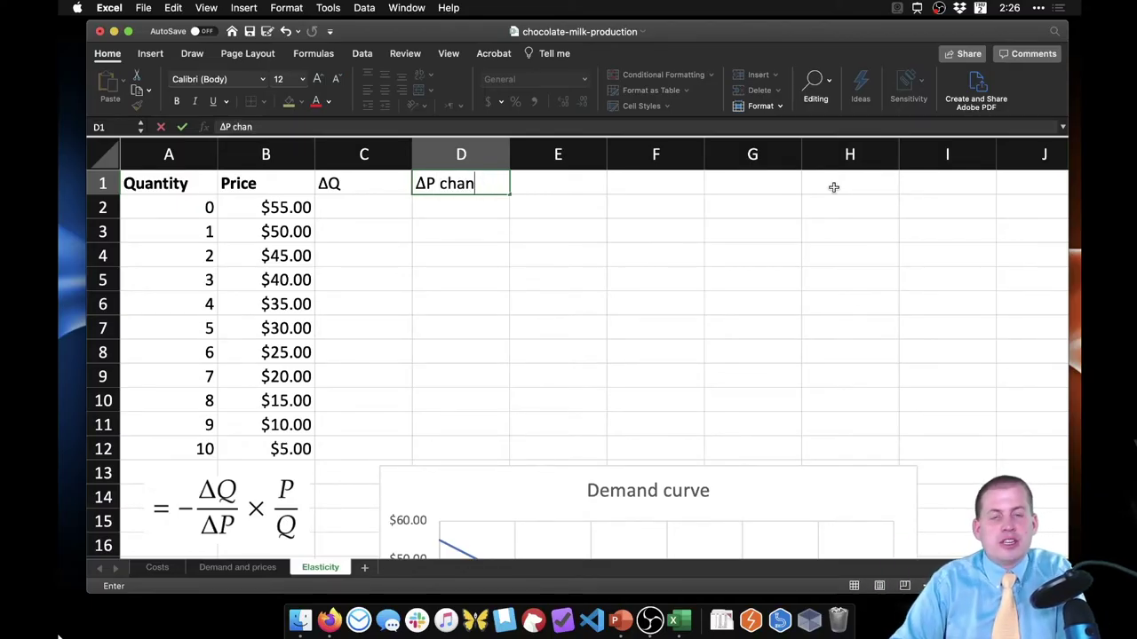
pyautogui.press('BackSpace')
pyautogui.press('BackSpace')
pyautogui.press('BackSpace')
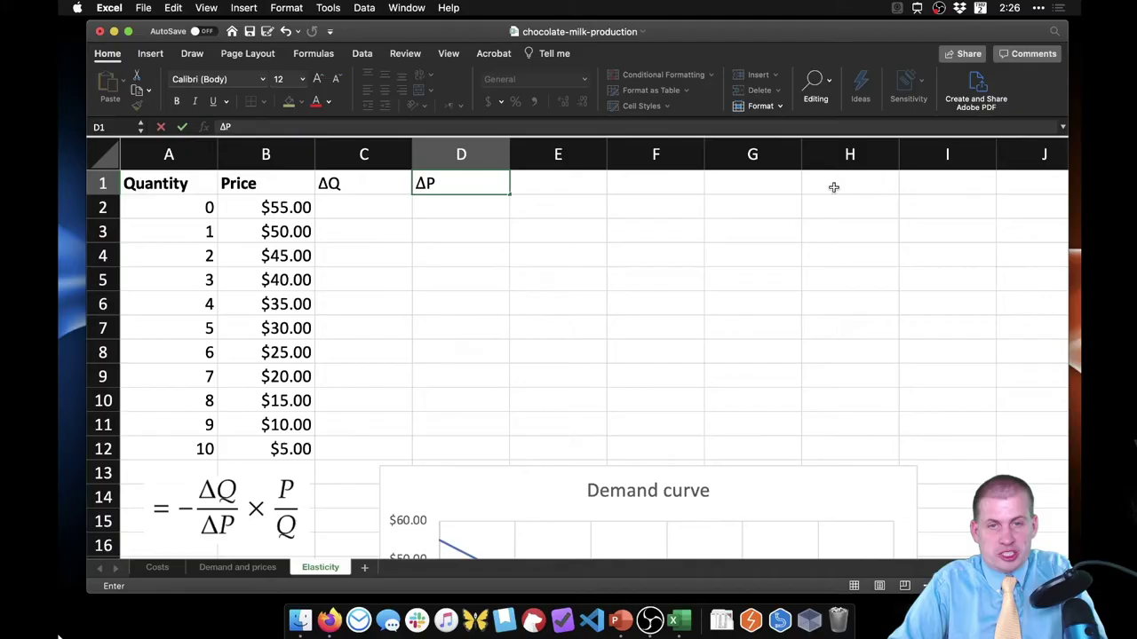
pyautogui.press('BackSpace')
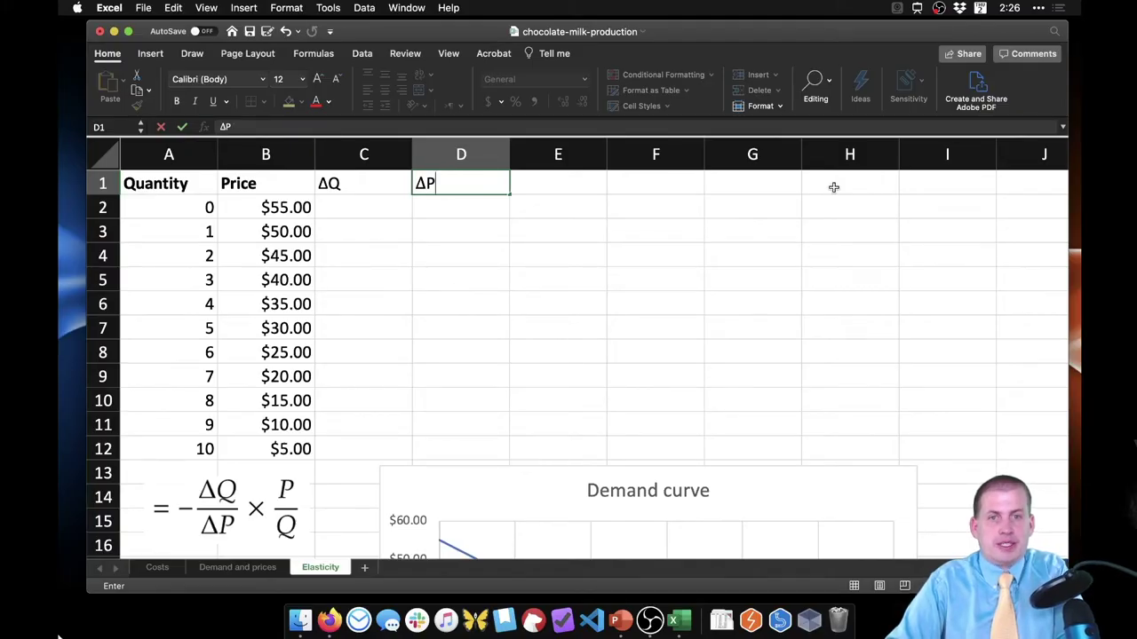
pyautogui.press('Return')
pyautogui.press('Left')
pyautogui.press('Down')
pyautogui.press('Up')
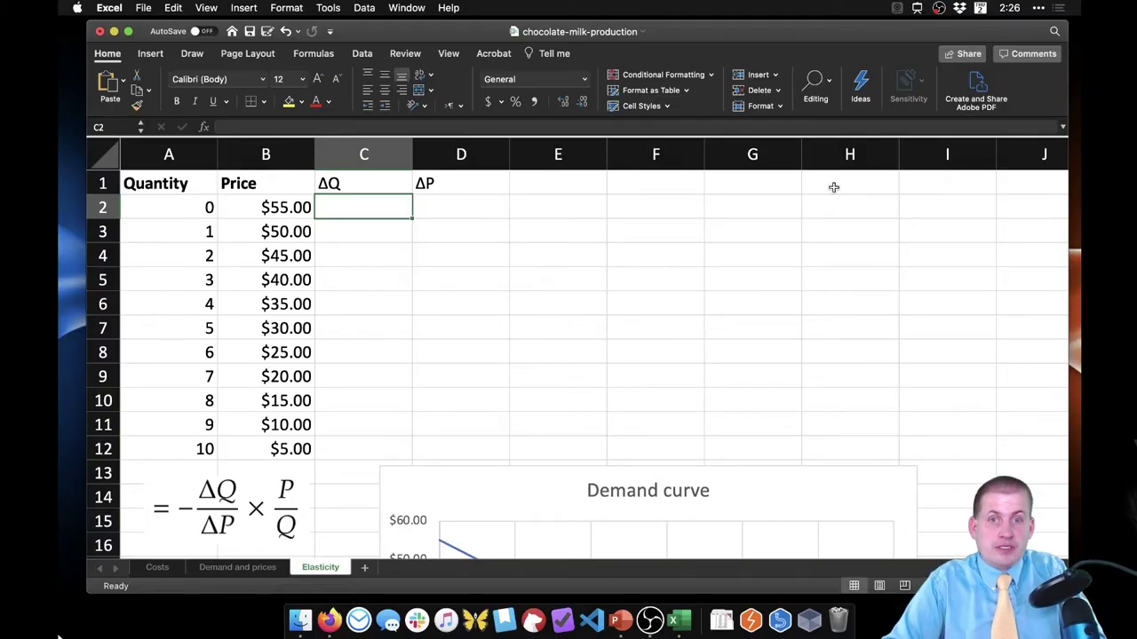
# Enter =A3-A2 in C3 and fill it down to C12, each showing 1
pyautogui.press('Down')
pyautogui.write('=')
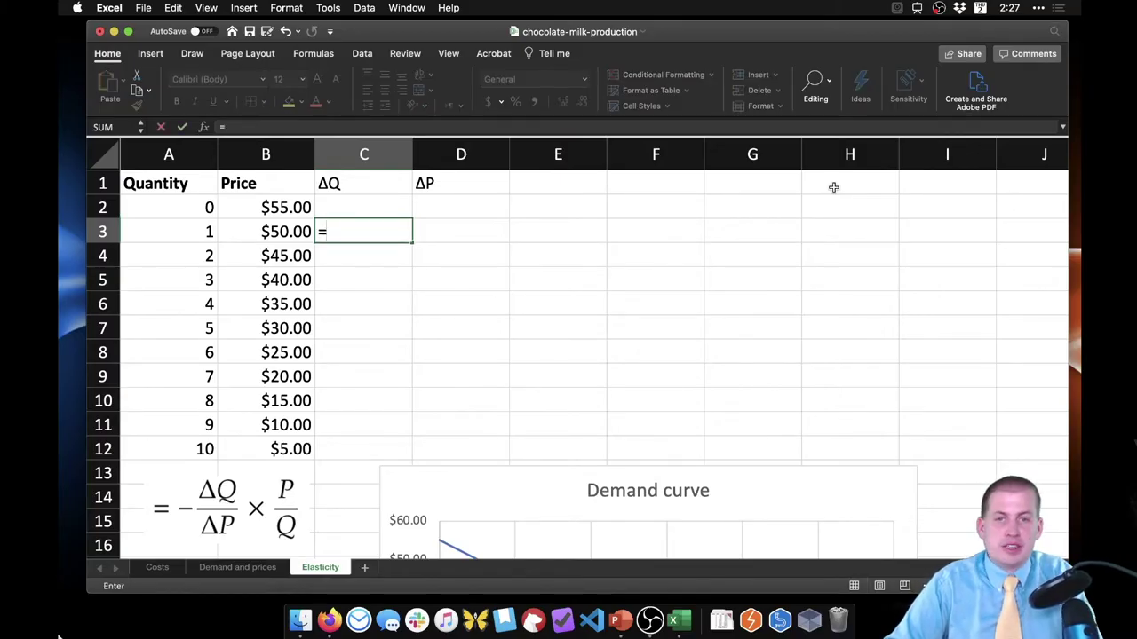
pyautogui.press('Left')
pyautogui.press('Left')
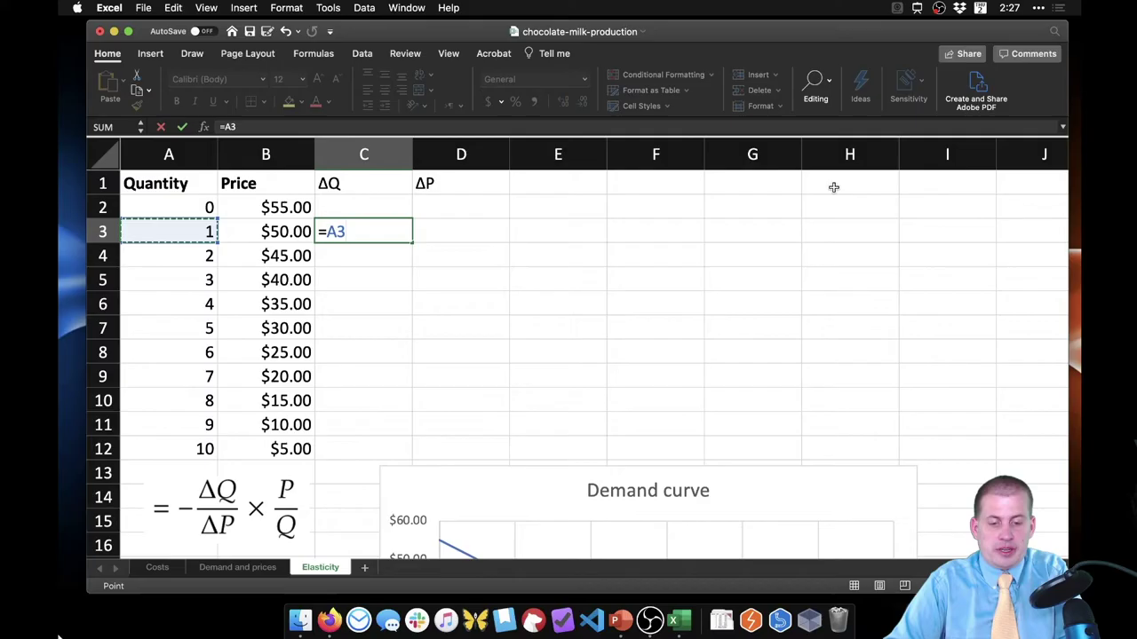
pyautogui.write('-')
pyautogui.press('Left')
pyautogui.press('Left')
pyautogui.press('Up')
pyautogui.press('Return')
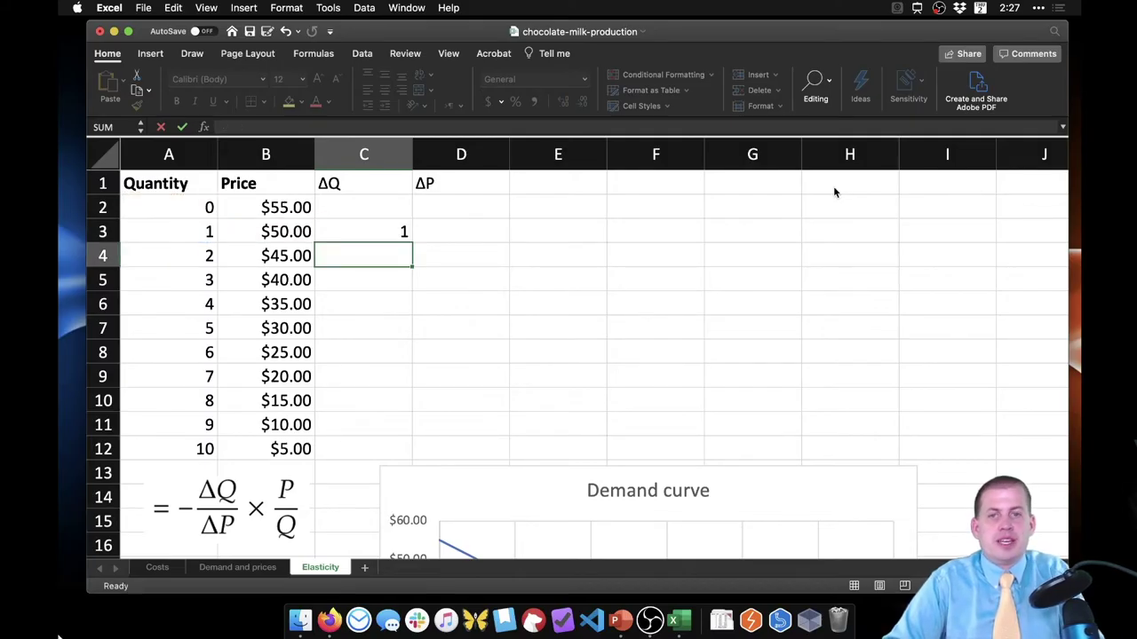
pyautogui.click(384, 234)
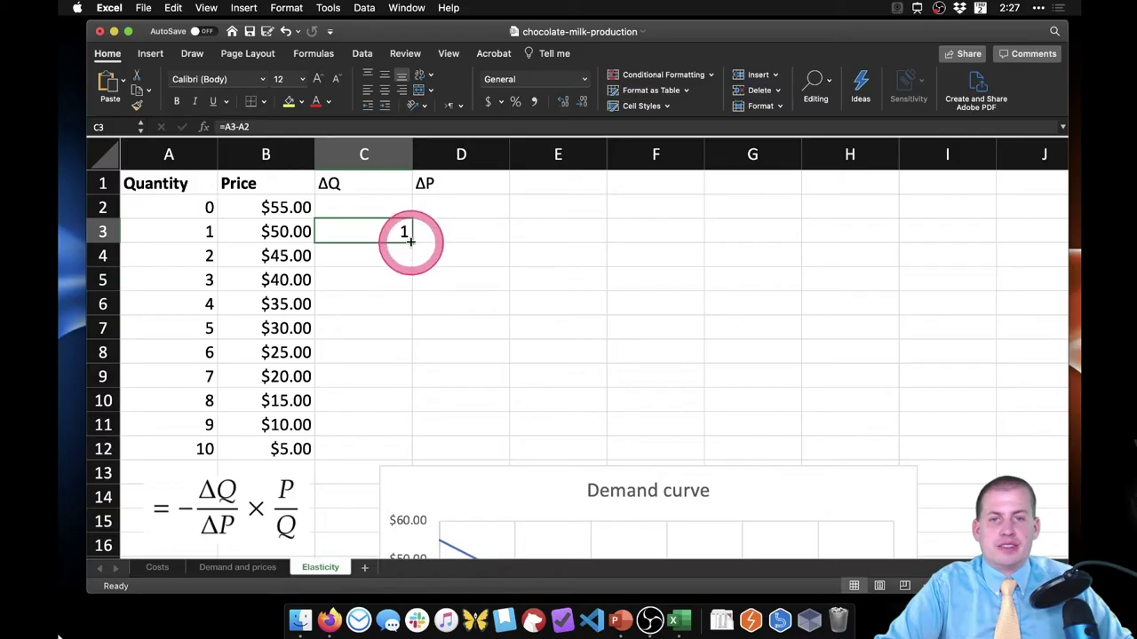
pyautogui.moveTo(410, 241); pyautogui.dragTo(398, 452)
pyautogui.click(495, 213)
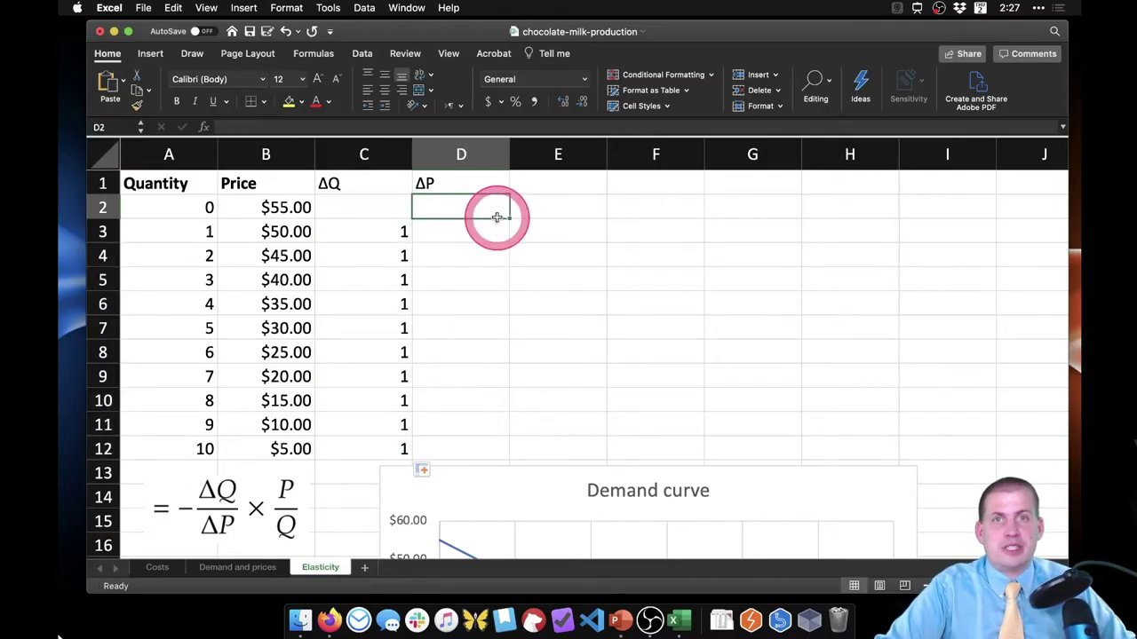
pyautogui.click(460, 205)
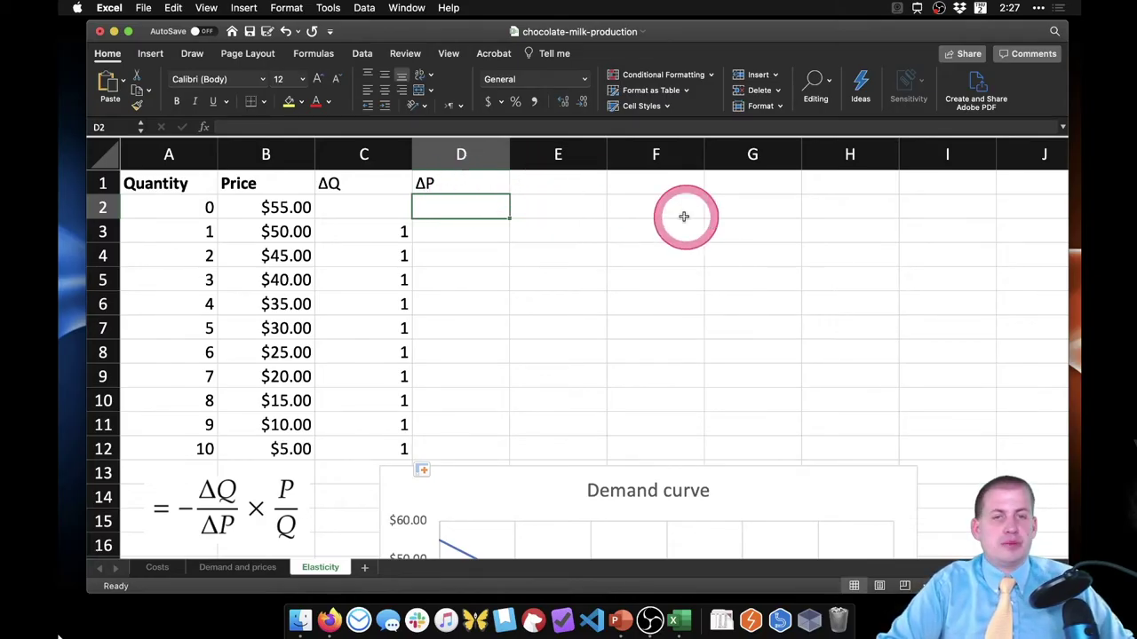
# Enter =B3-B2 in D3 and fill it down to D12, each showing -$5.00
pyautogui.press('Return')
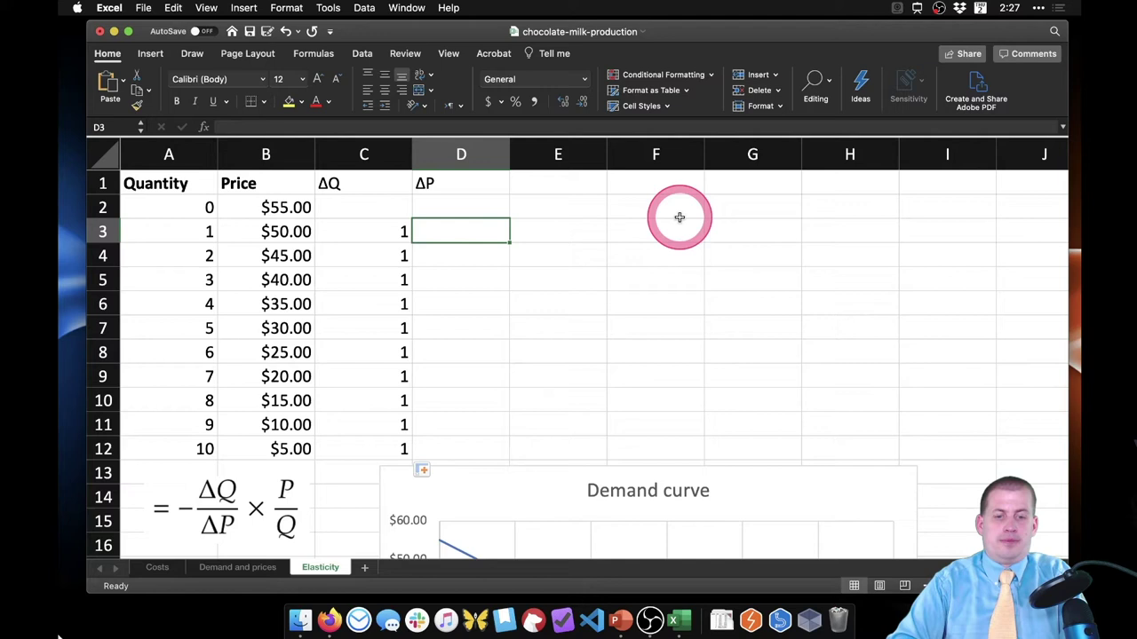
pyautogui.write('=')
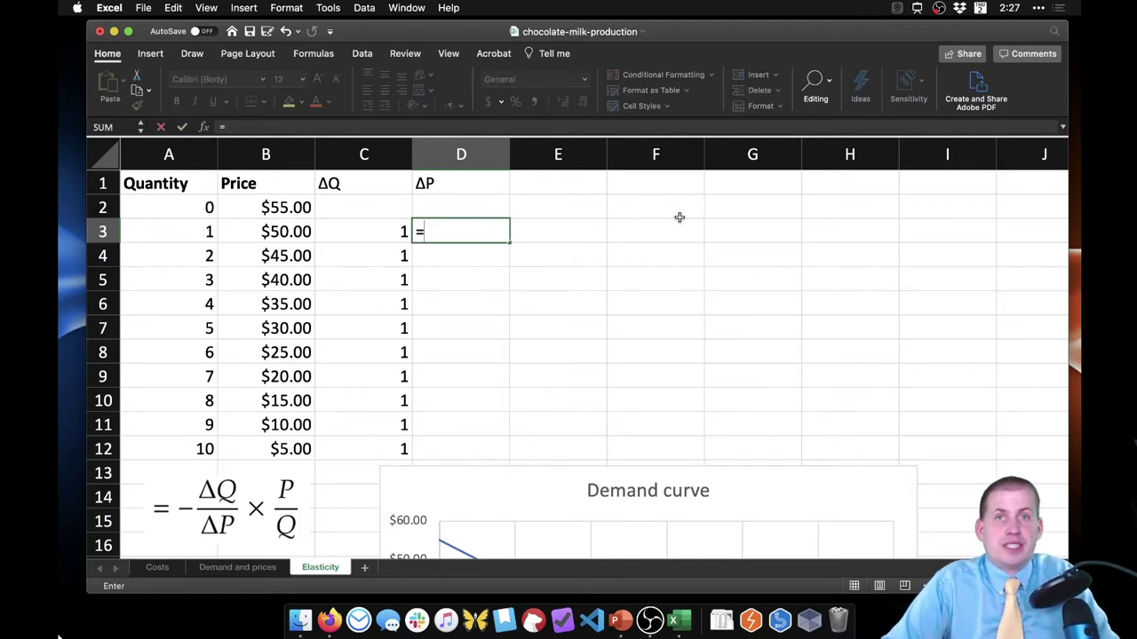
pyautogui.press('Left')
pyautogui.press('Left')
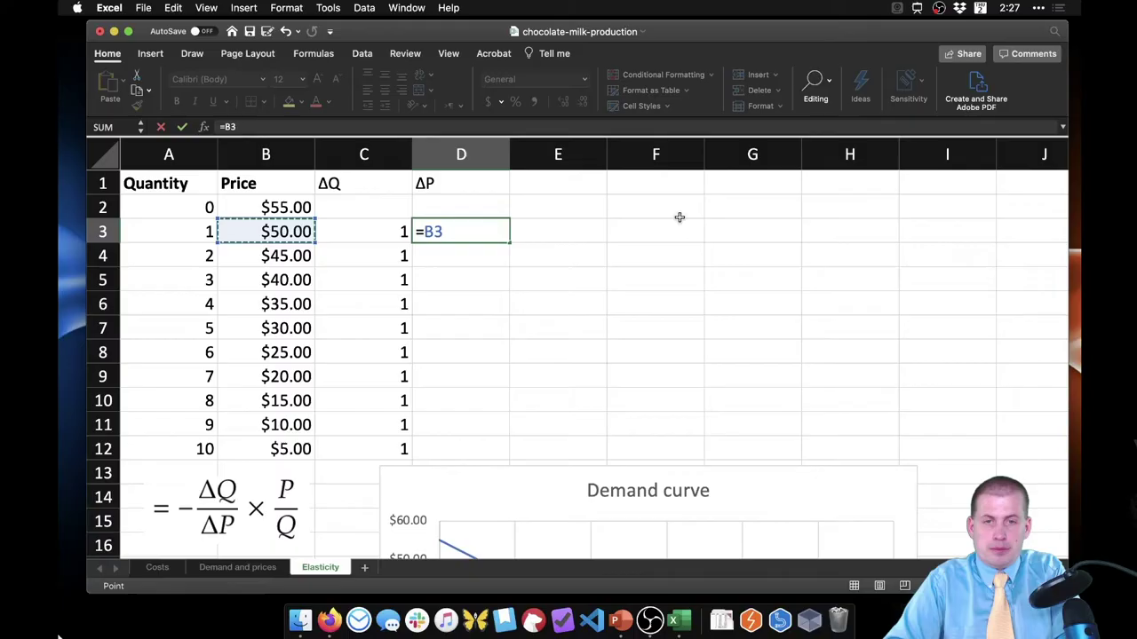
pyautogui.write('-')
pyautogui.press('Left')
pyautogui.press('Left')
pyautogui.press('Up')
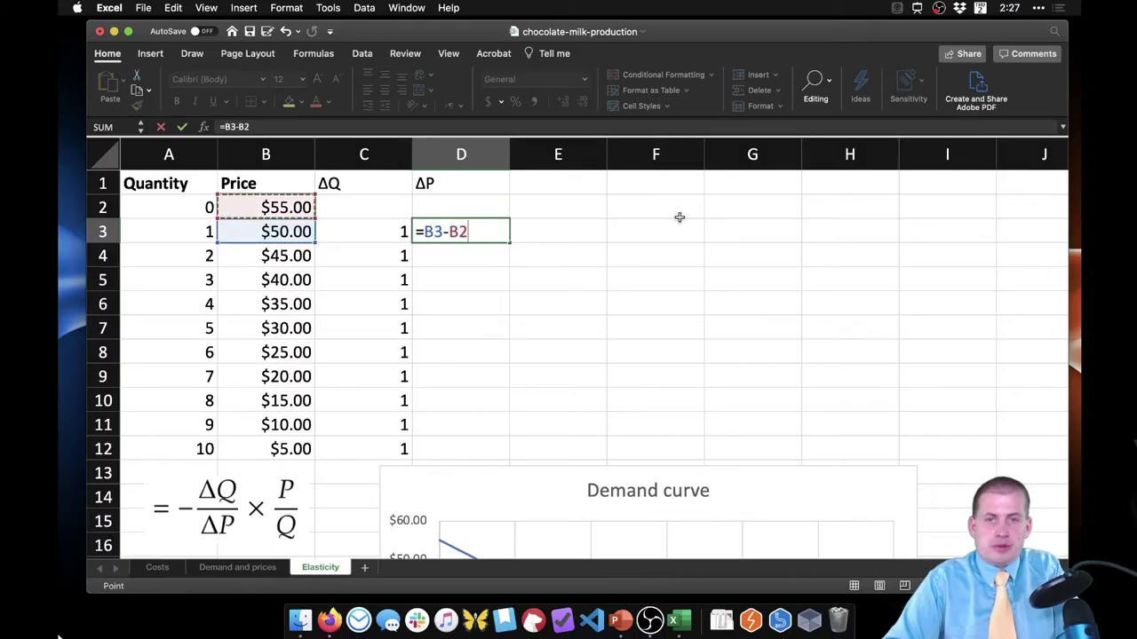
pyautogui.press('Return')
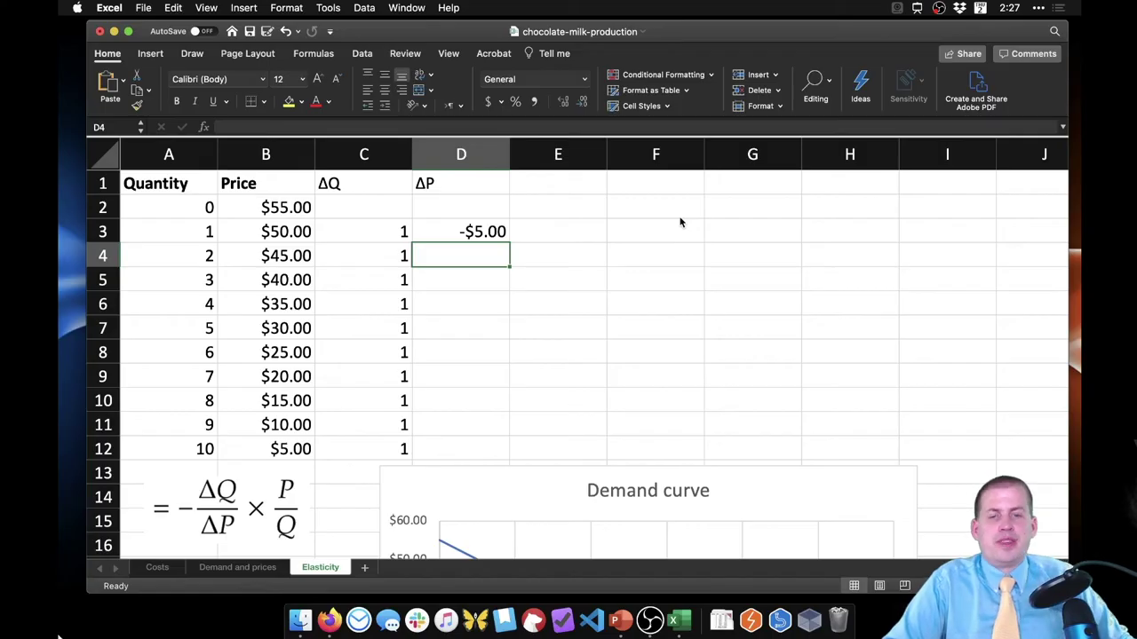
pyautogui.click(475, 231)
pyautogui.moveTo(510, 241); pyautogui.dragTo(489, 449)
pyautogui.click(569, 240)
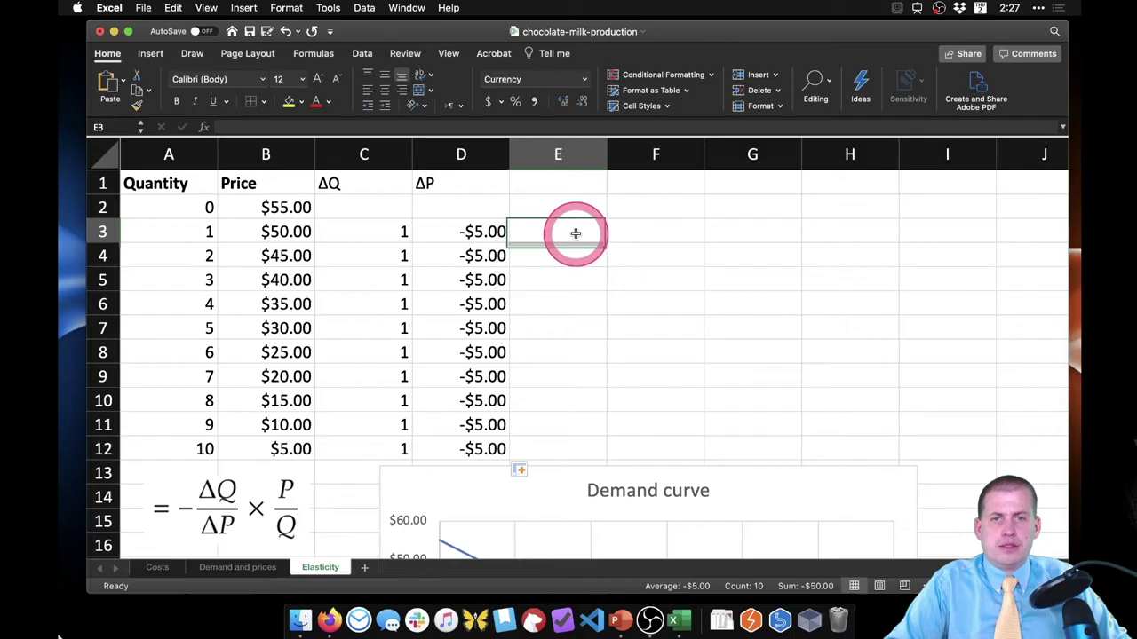
pyautogui.click(491, 230)
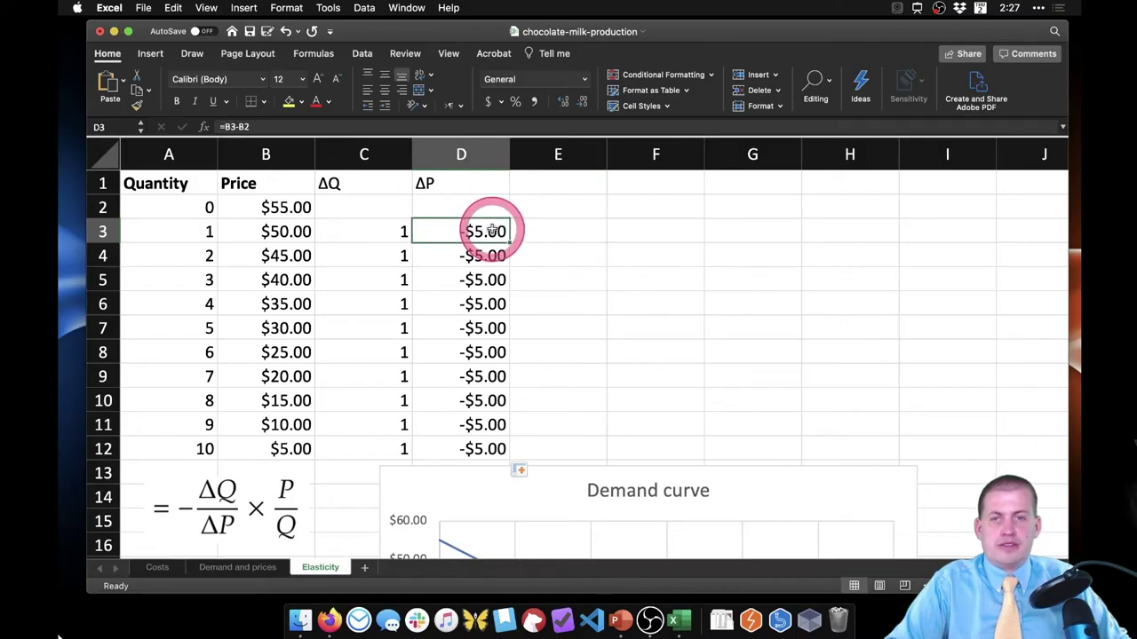
pyautogui.click(555, 183)
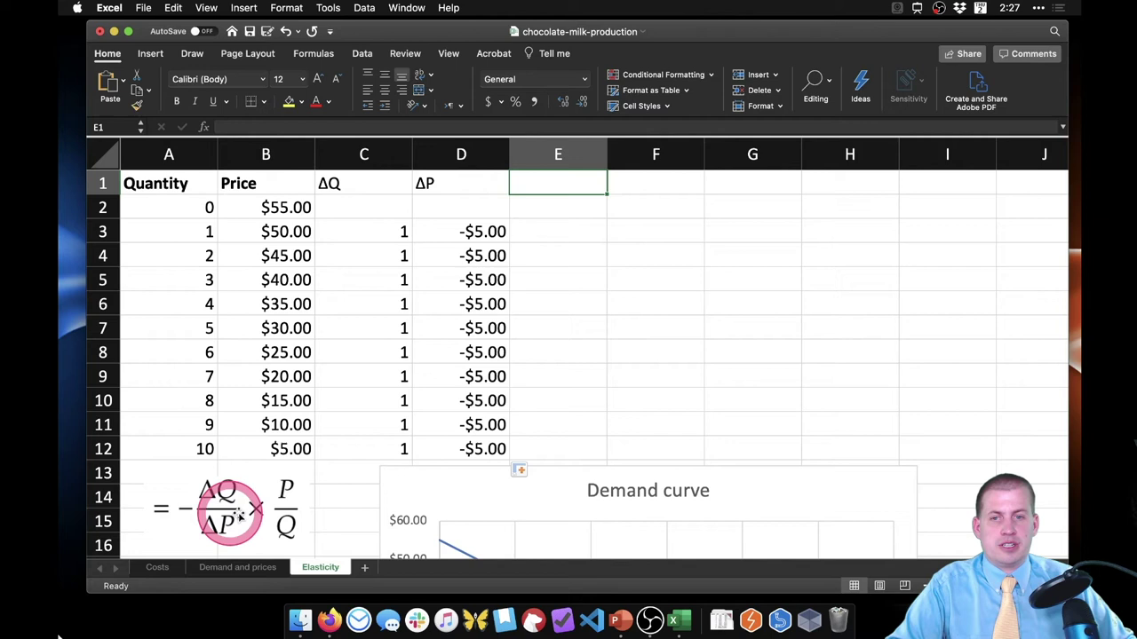
# Type ΔQ/ΔP as the heading in cell E1
pyautogui.click(657, 191)
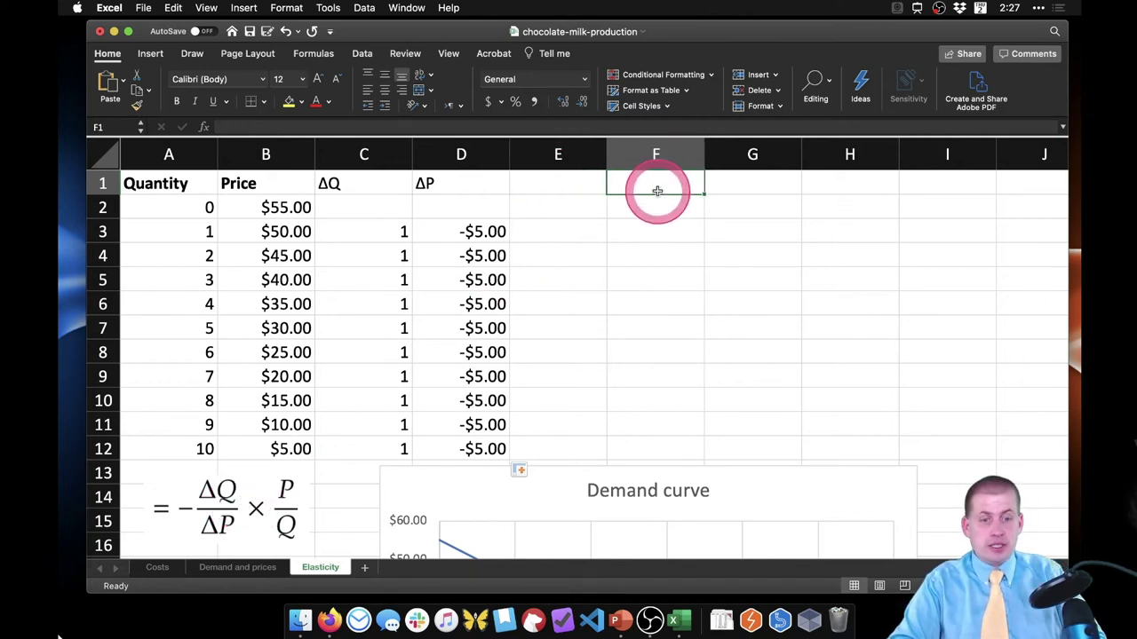
pyautogui.press('Left')
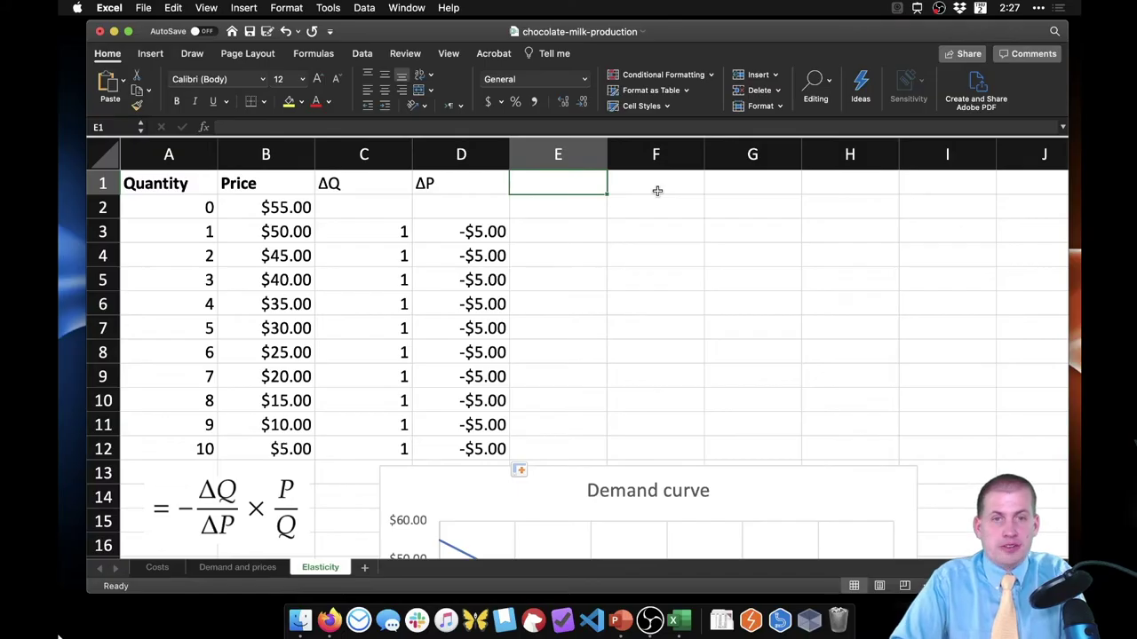
pyautogui.write('e')
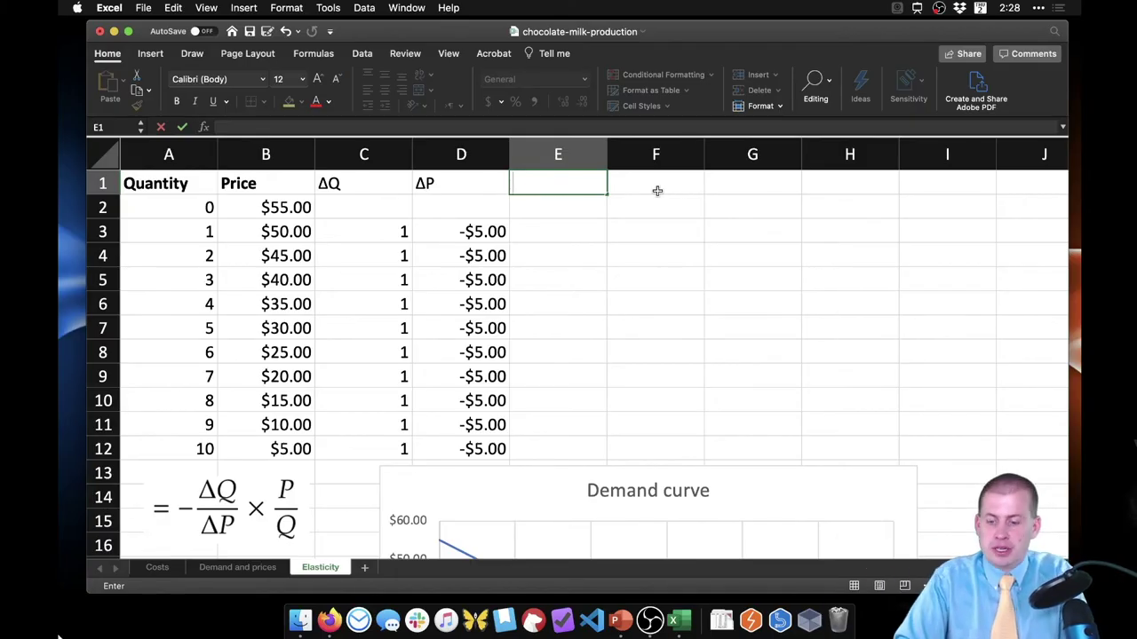
pyautogui.write('ΔQ')
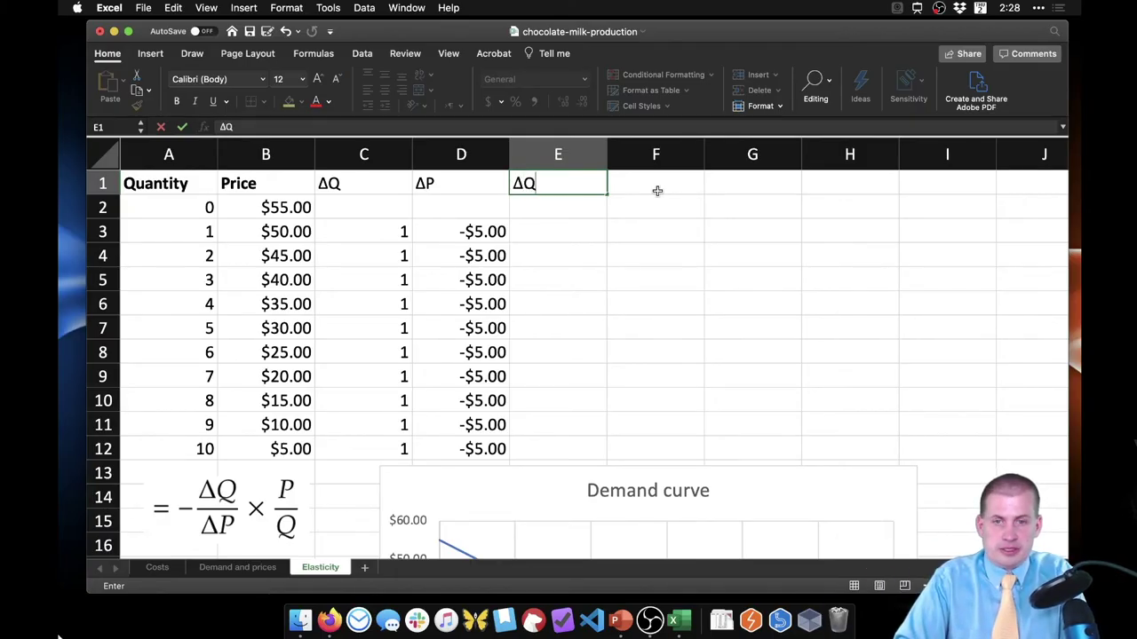
pyautogui.write('/')
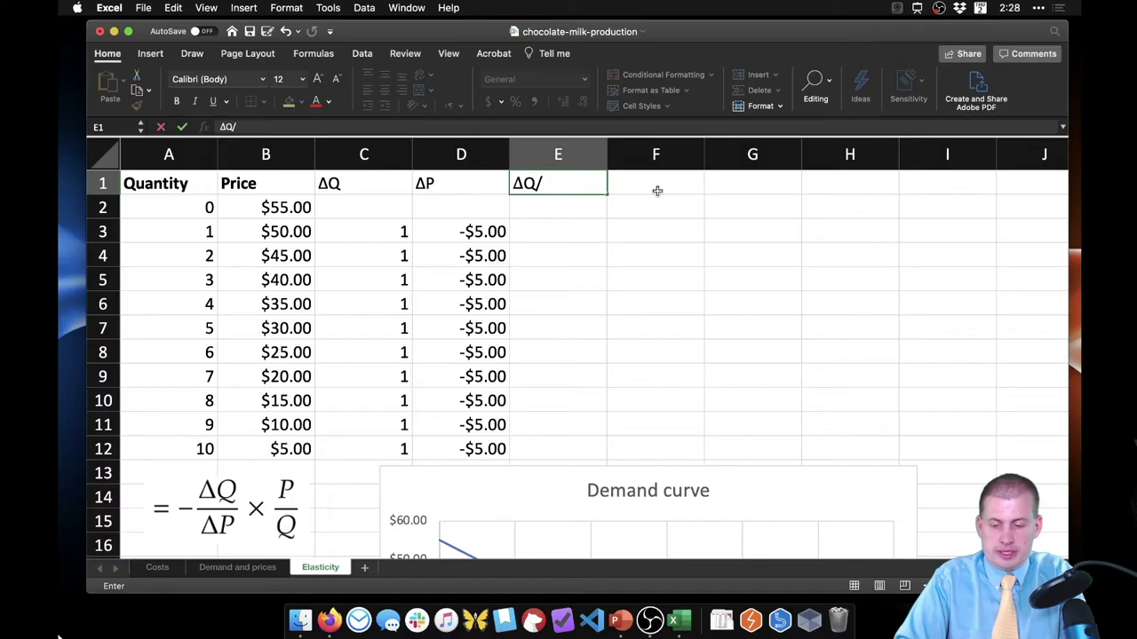
pyautogui.write('ΔP')
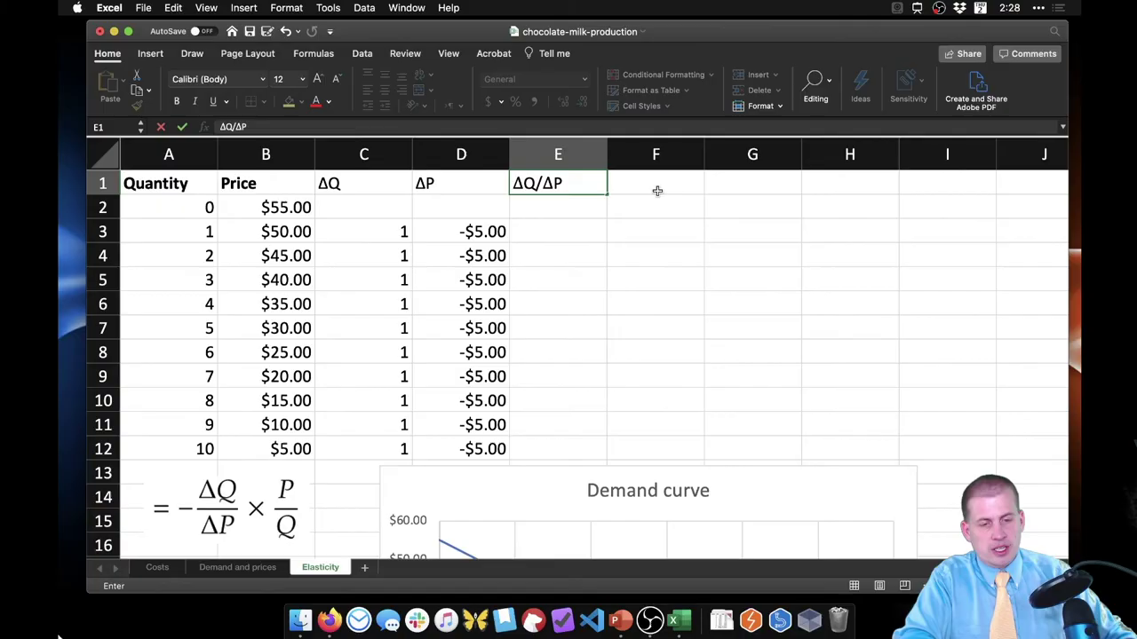
pyautogui.press('Left')
pyautogui.press('Left')
pyautogui.press('Left')
pyautogui.press('Right')
pyautogui.press('Right')
pyautogui.press('Right')
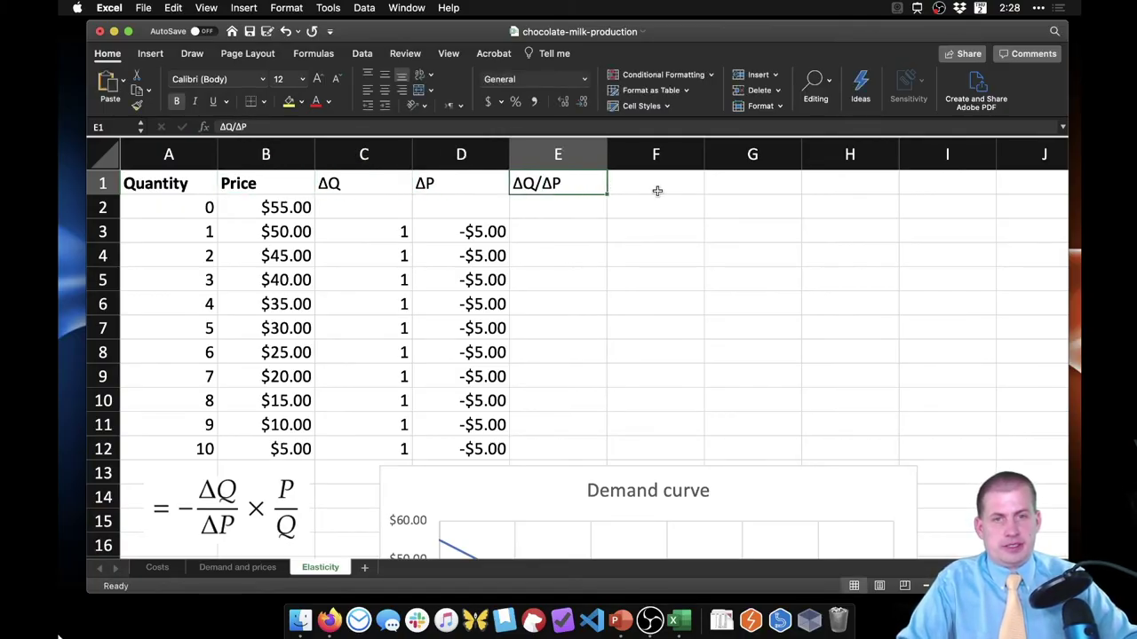
# Prefix the E1 heading with a minus sign, stored as text using an apostrophe
pyautogui.doubleClick(531, 184)
pyautogui.write('-')
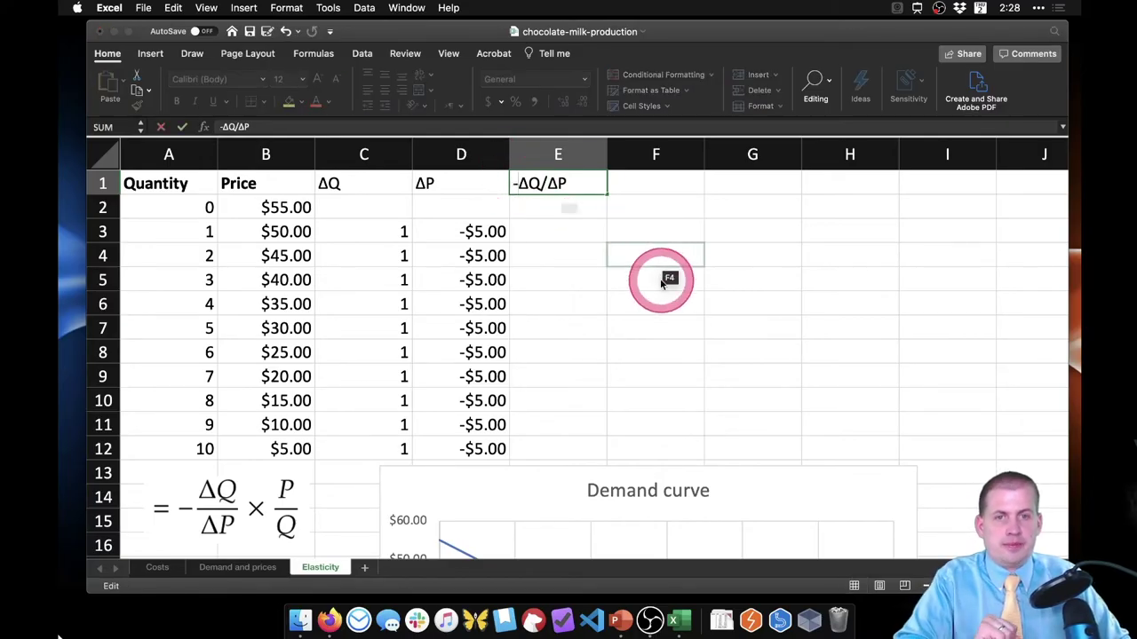
pyautogui.click(666, 277)
pyautogui.click(688, 287)
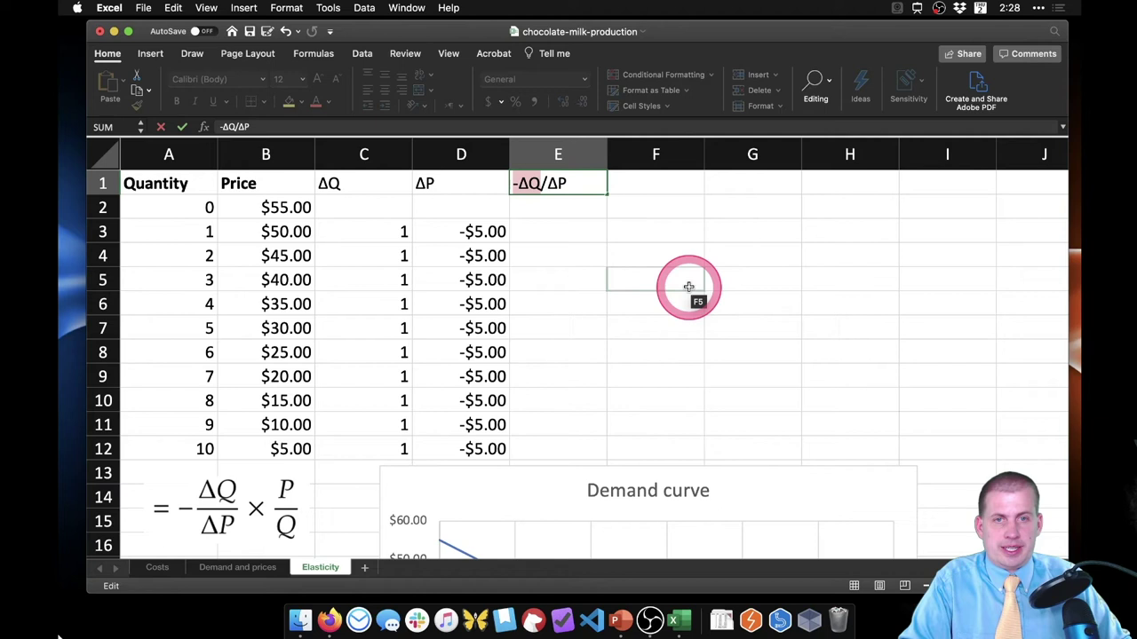
pyautogui.click(722, 286)
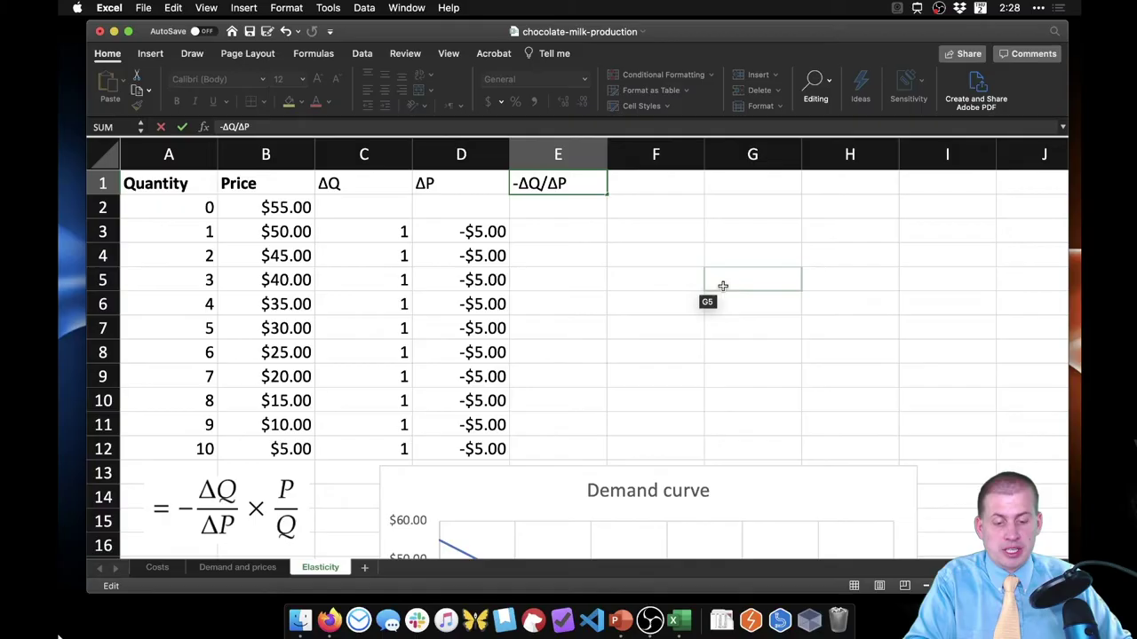
pyautogui.write("'")
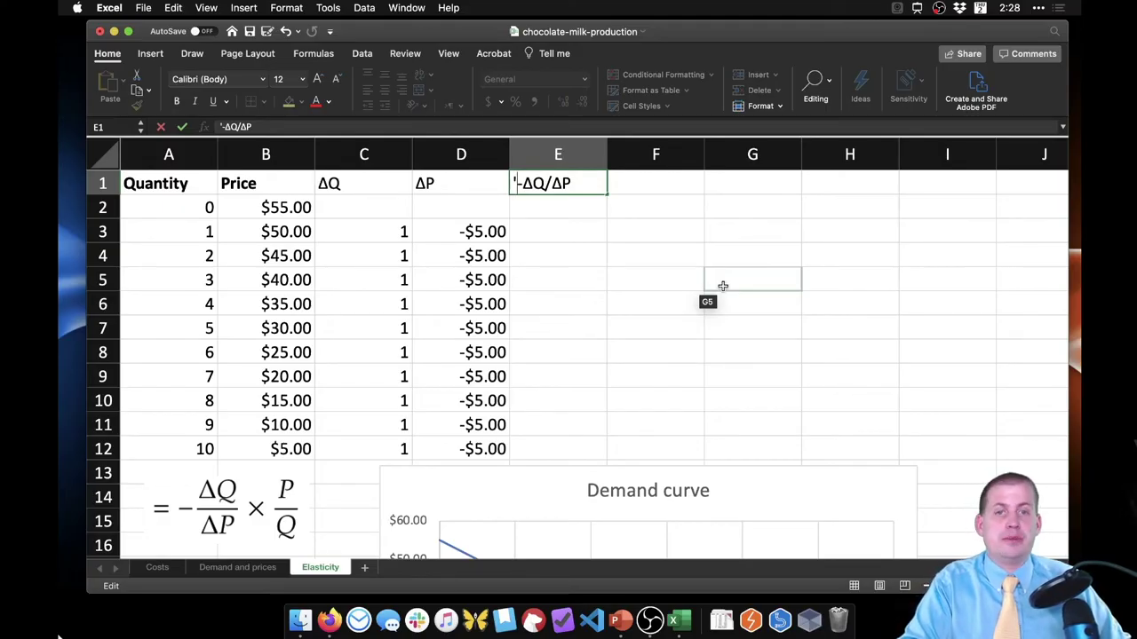
pyautogui.press('Return')
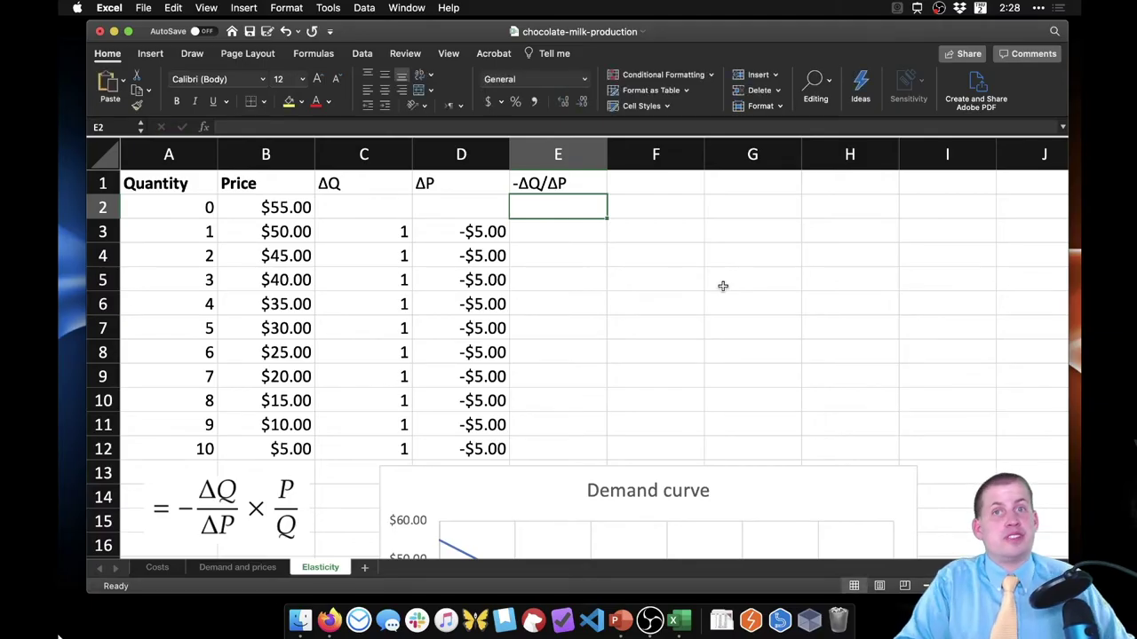
pyautogui.click(524, 184)
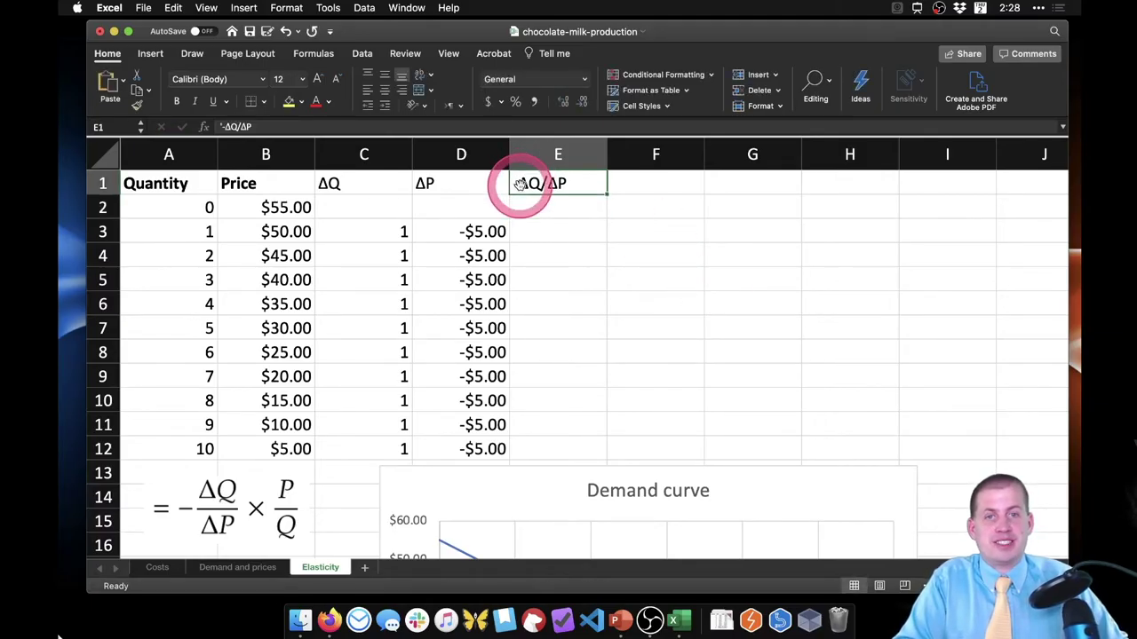
pyautogui.click(224, 127)
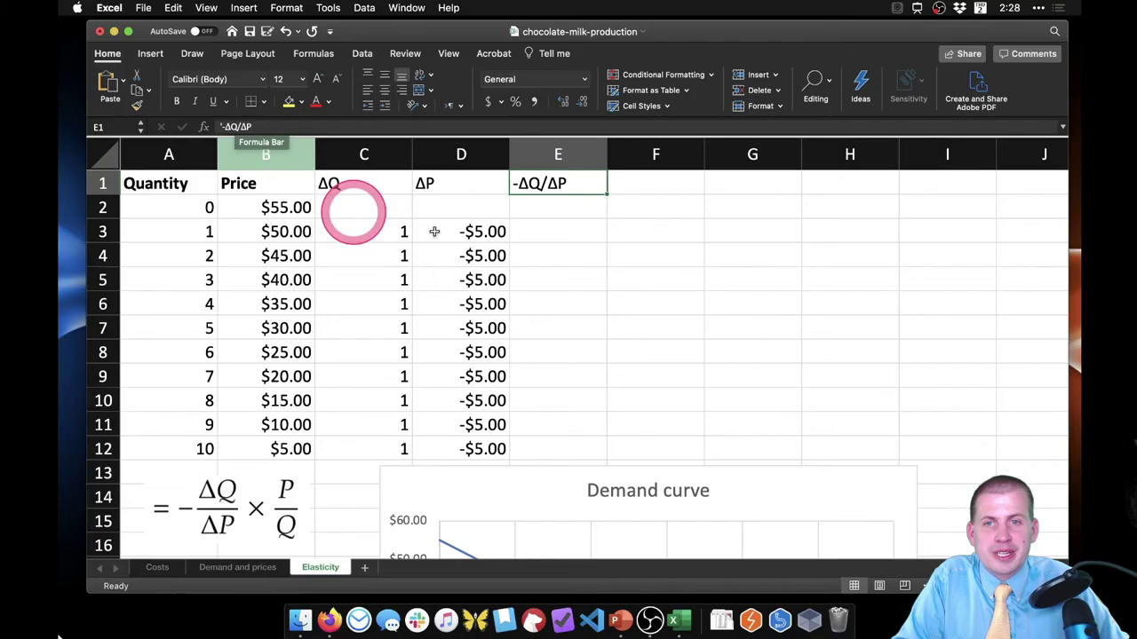
pyautogui.click(625, 198)
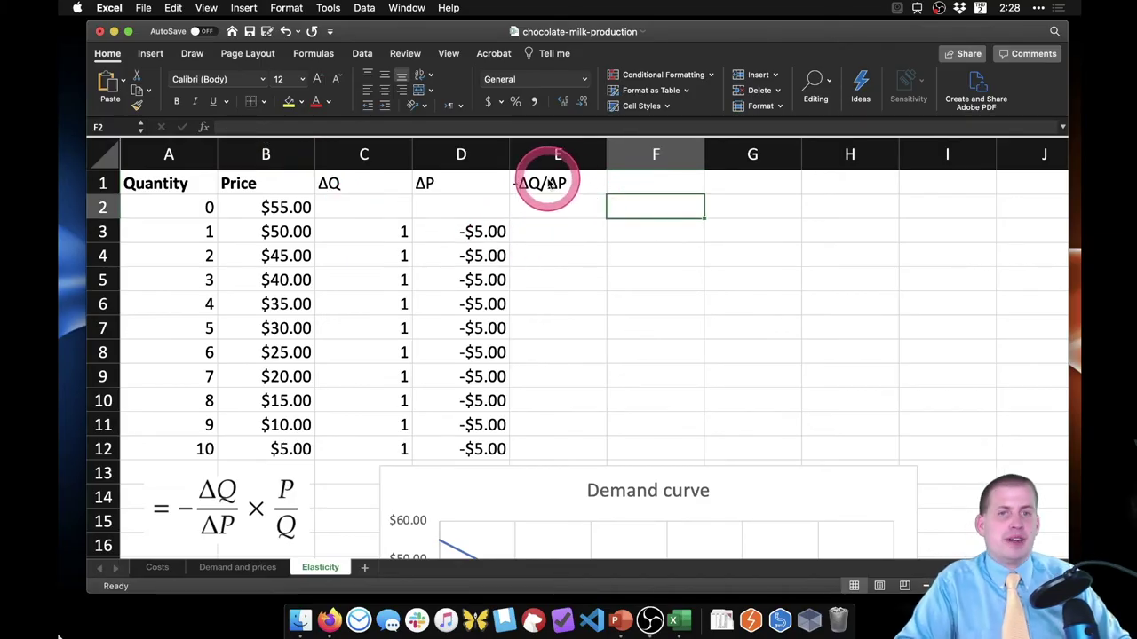
pyautogui.click(568, 209)
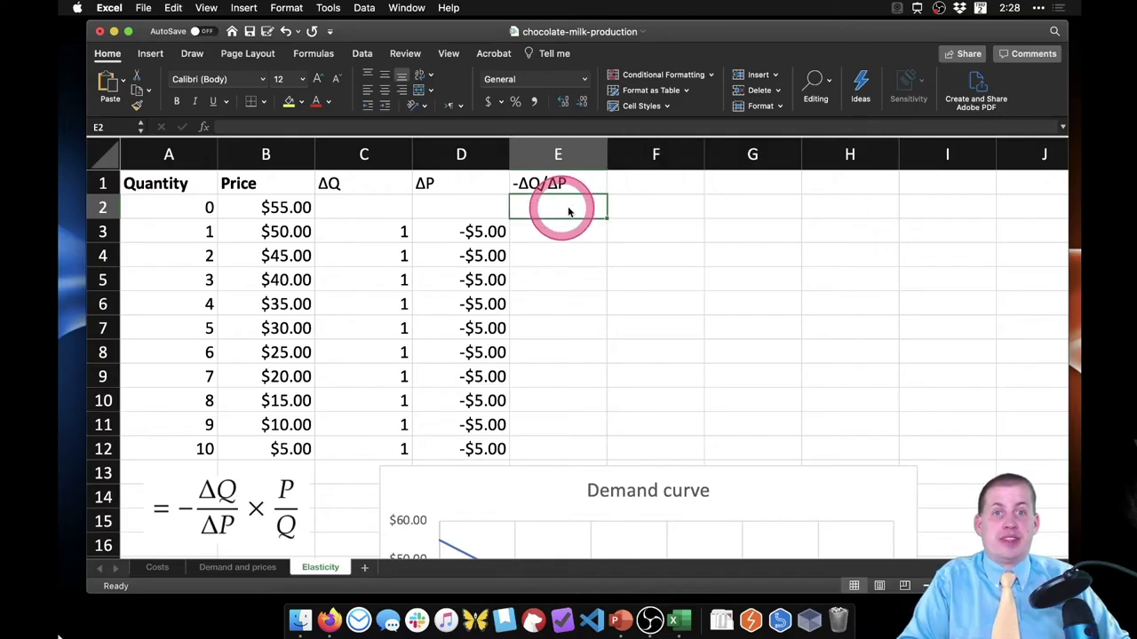
pyautogui.write('=')
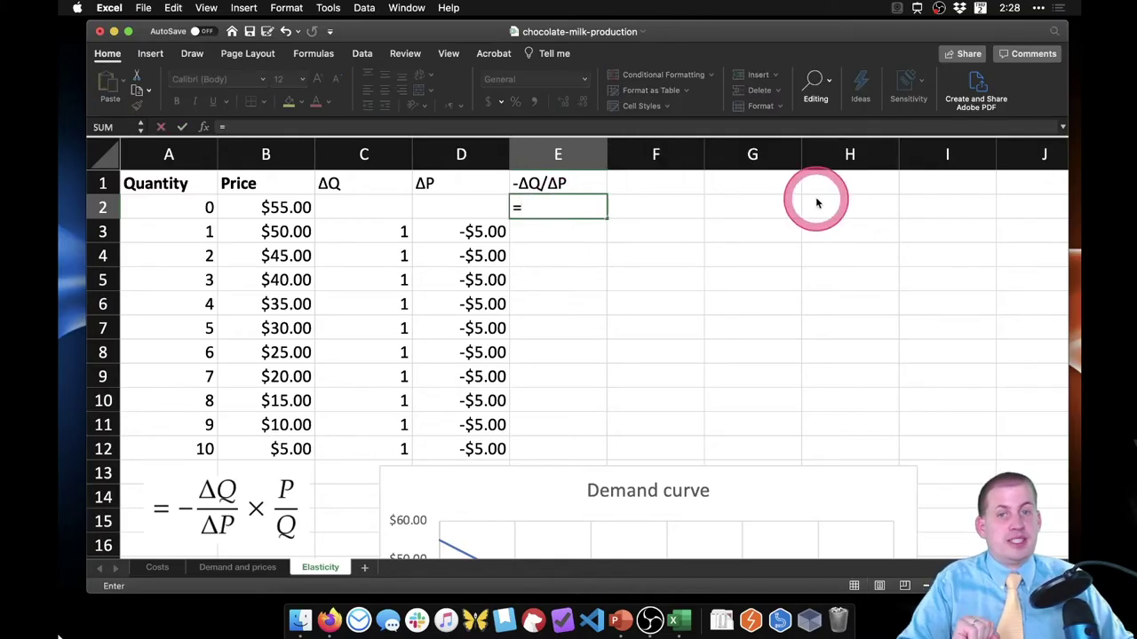
pyautogui.write('as')
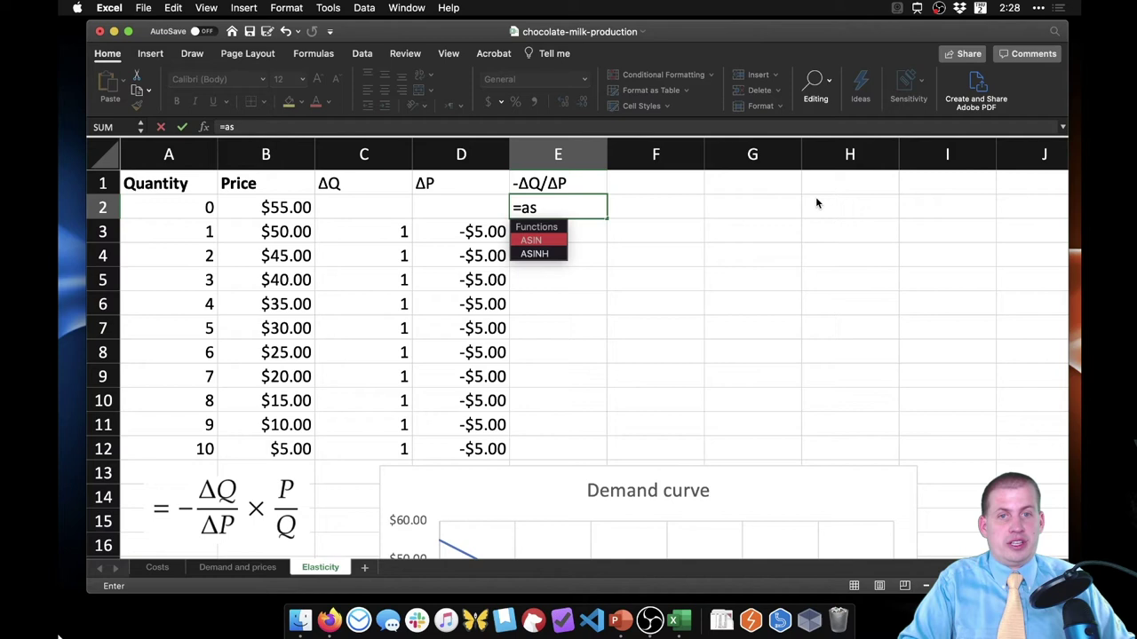
pyautogui.press('BackSpace')
pyautogui.press('BackSpace')
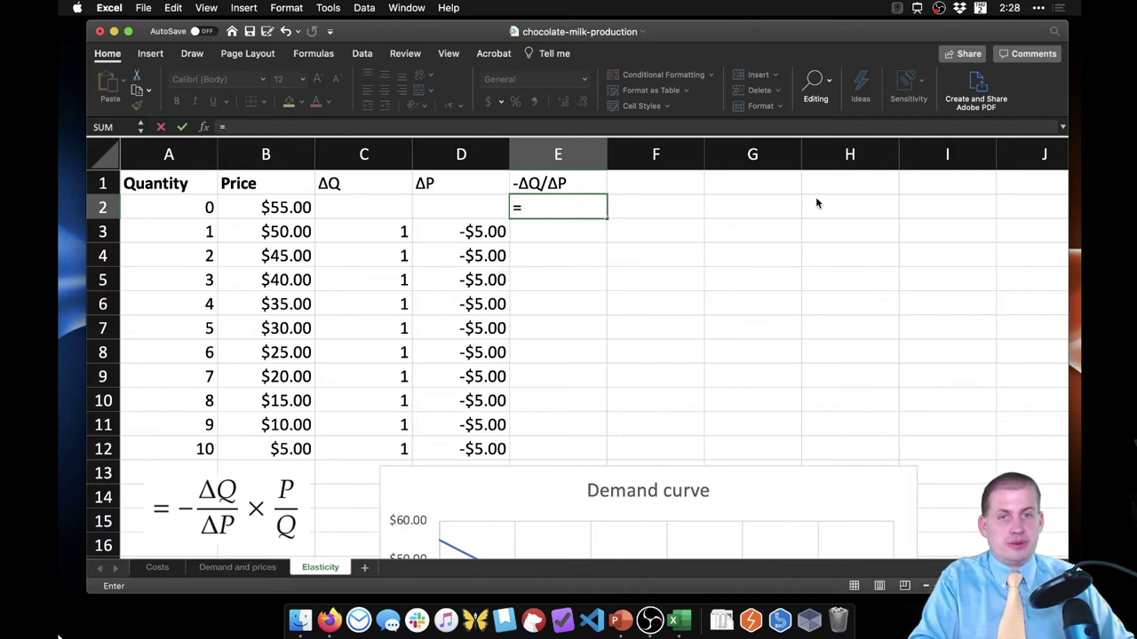
pyautogui.press('Left')
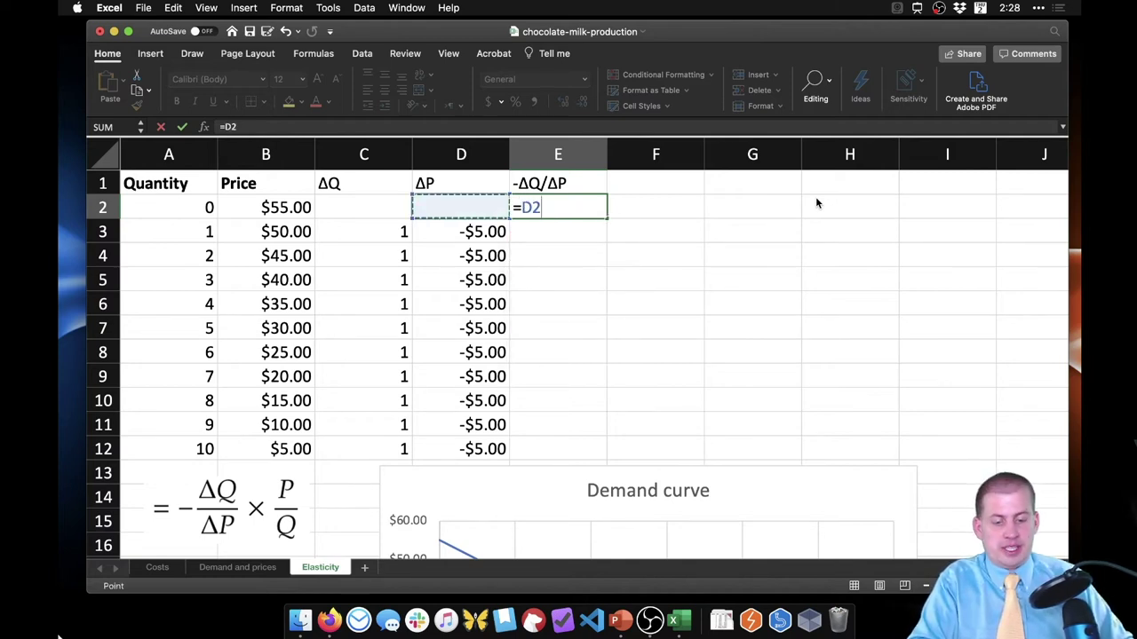
pyautogui.press('Escape')
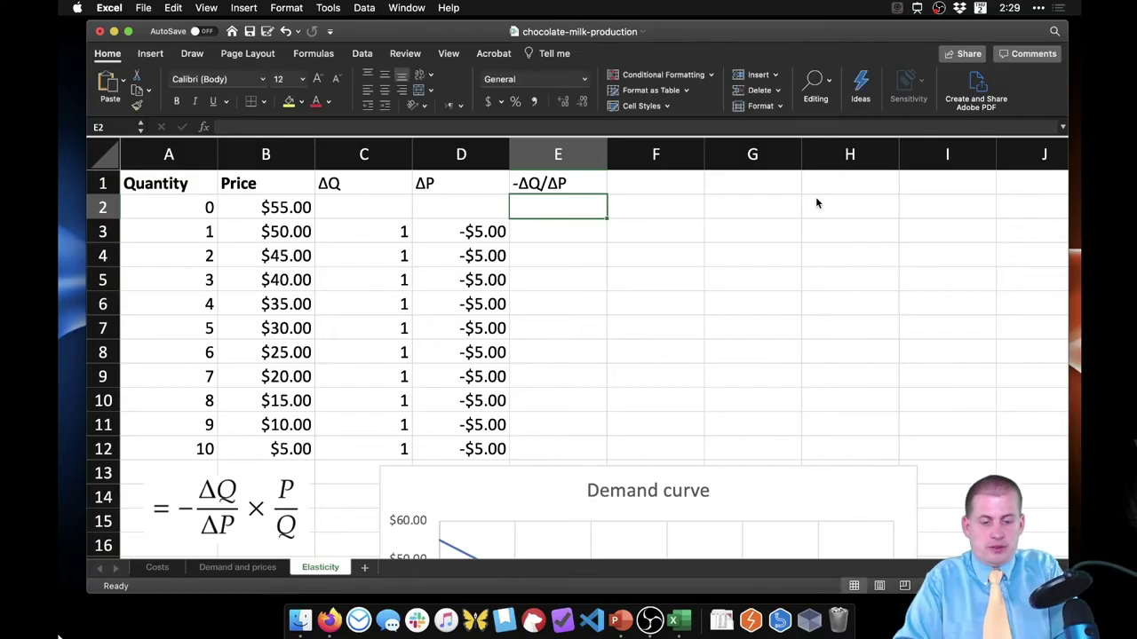
pyautogui.write("'=")
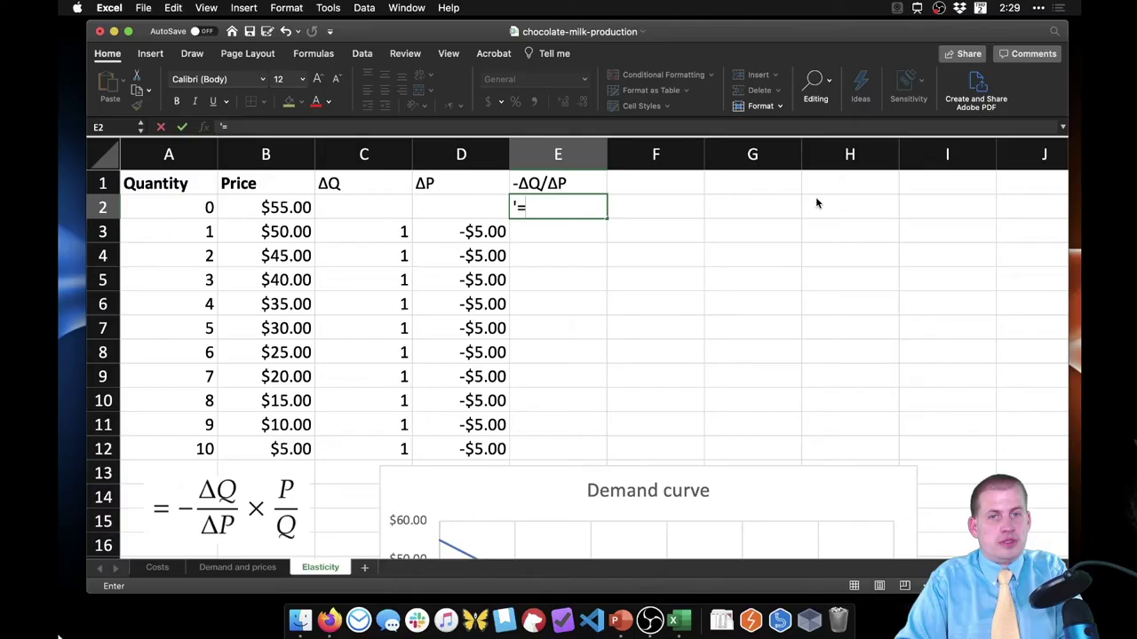
pyautogui.press('Return')
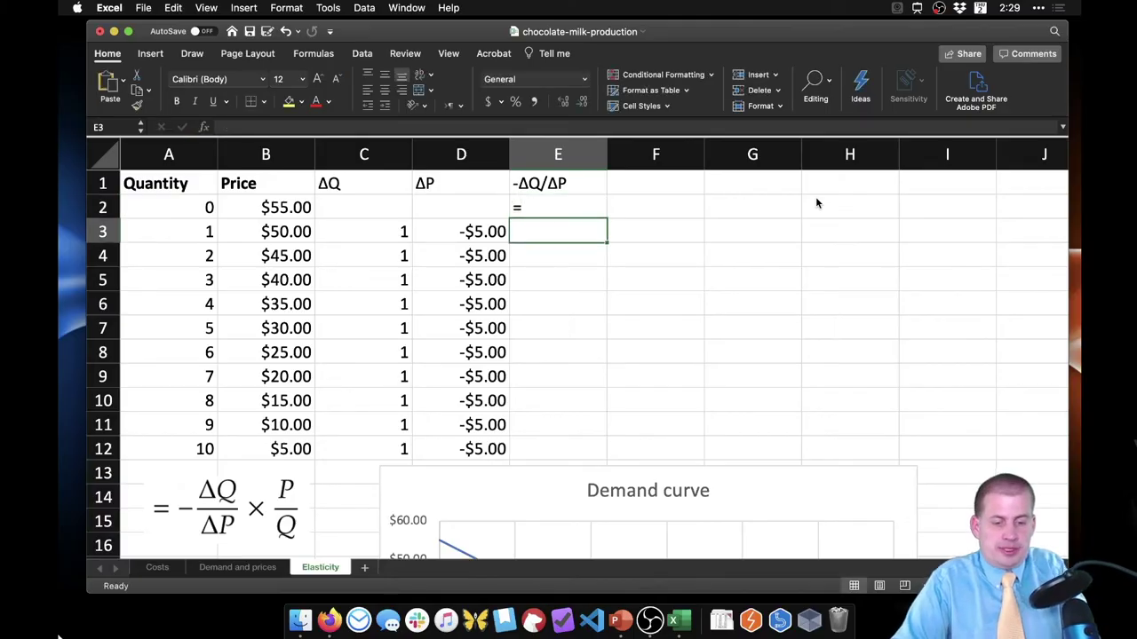
pyautogui.press('Up')
pyautogui.press('BackSpace')
pyautogui.press('Return')
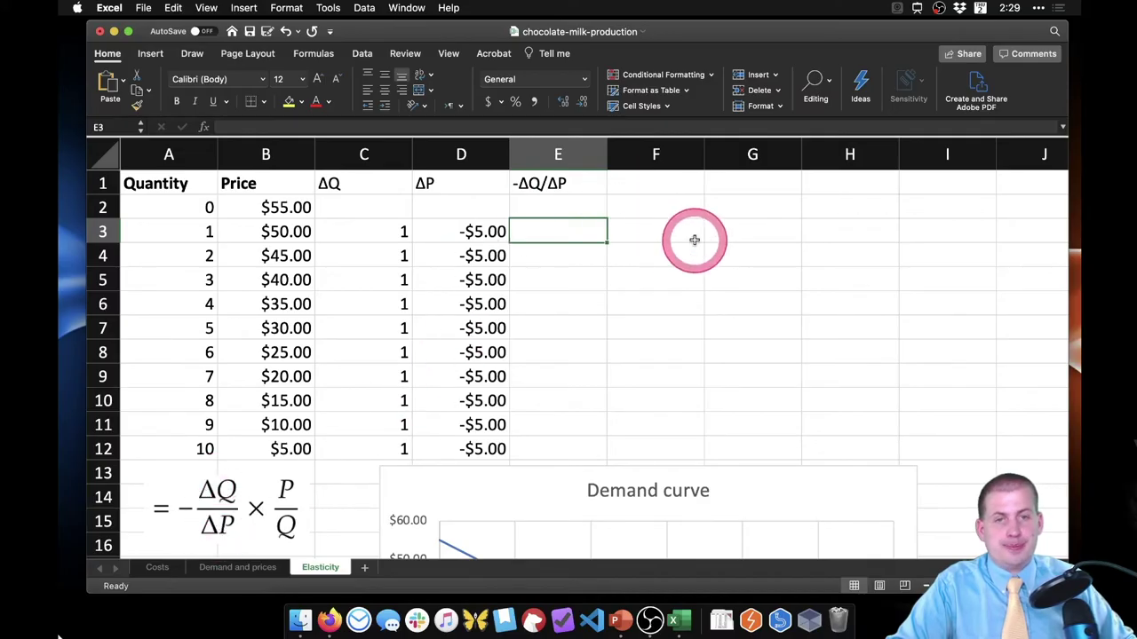
# Enter =-C3/D3 in E3 and fill it down to E12, each giving $0.20
pyautogui.write('=-')
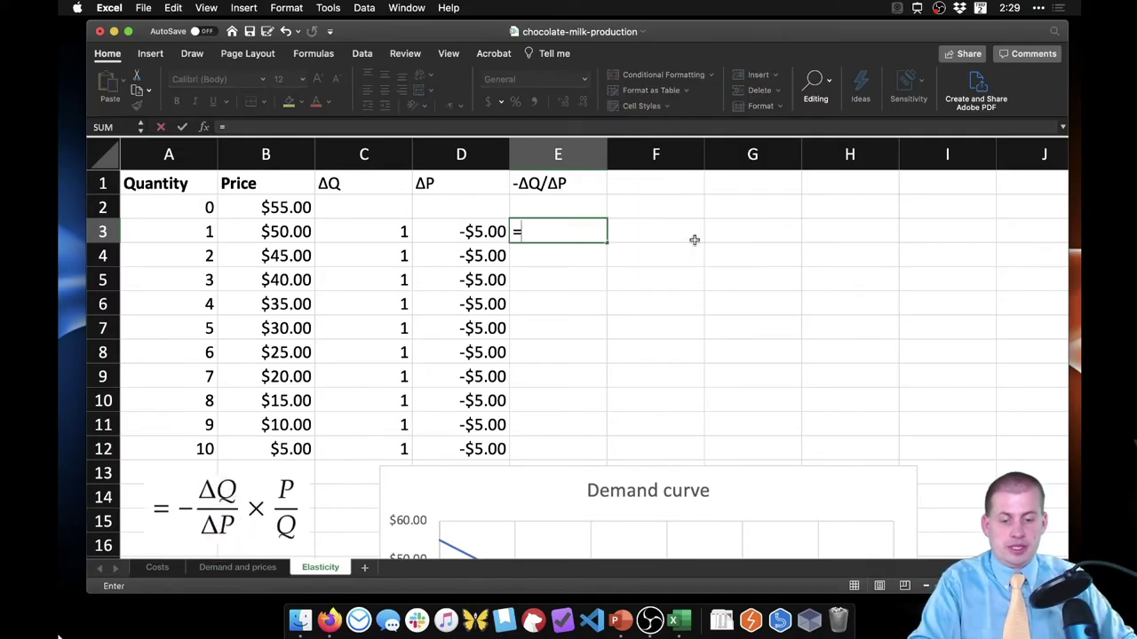
pyautogui.click(383, 232)
pyautogui.write('/')
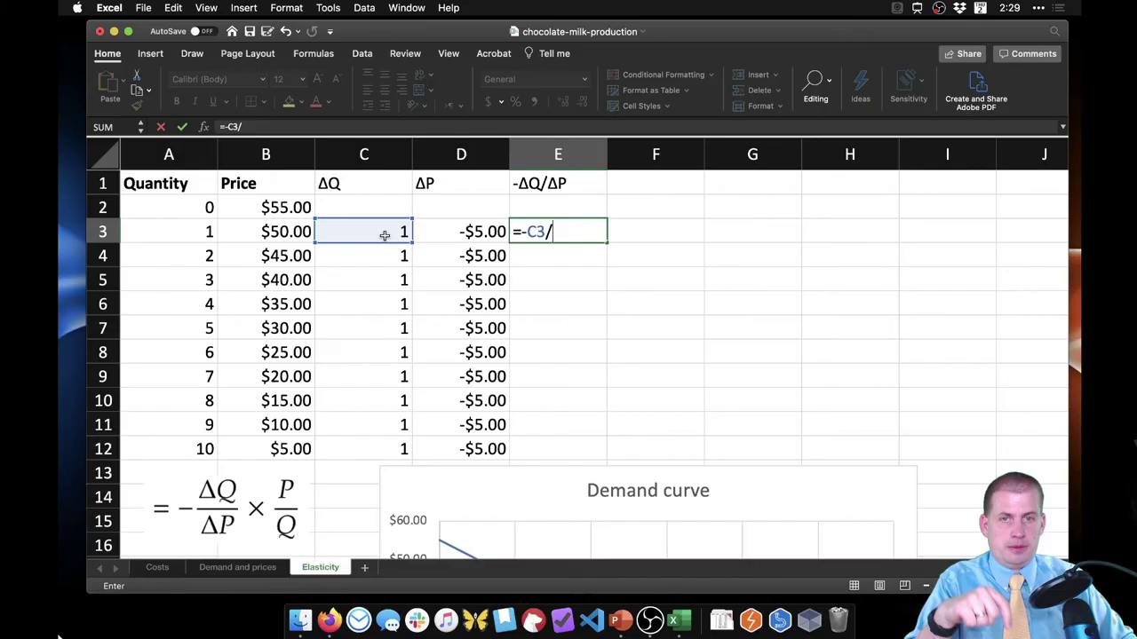
pyautogui.click(471, 233)
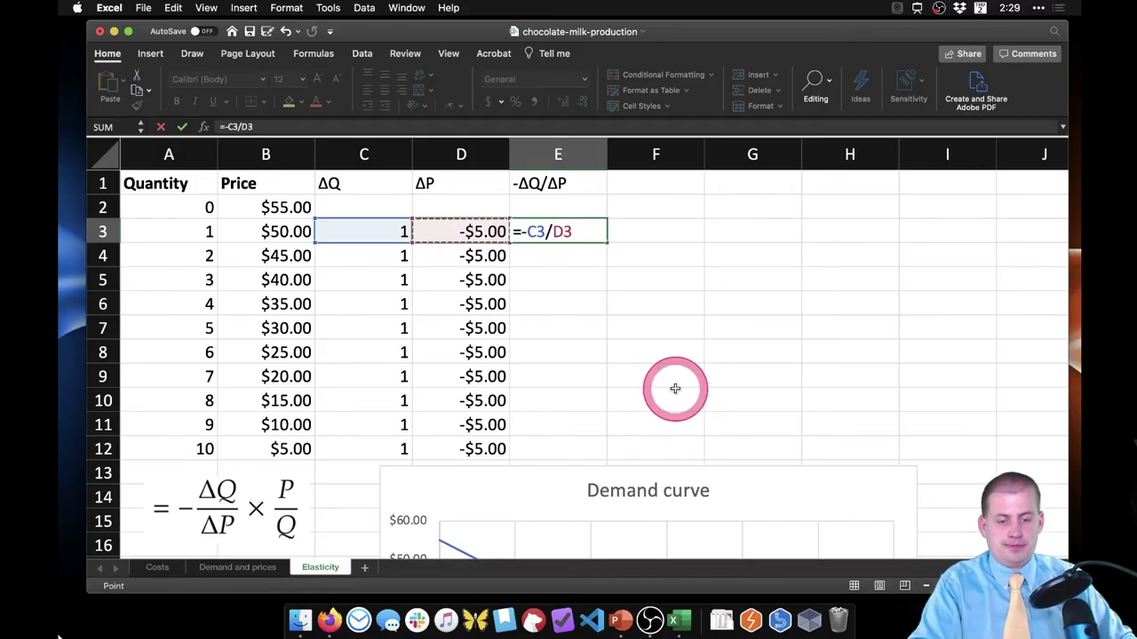
pyautogui.press('Return')
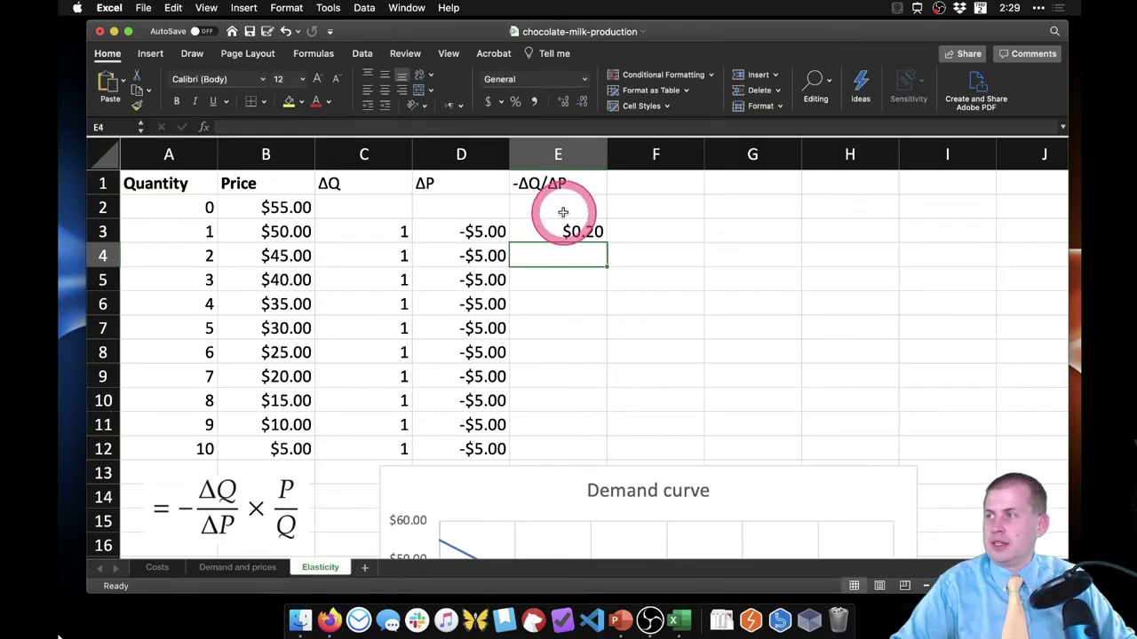
pyautogui.click(577, 229)
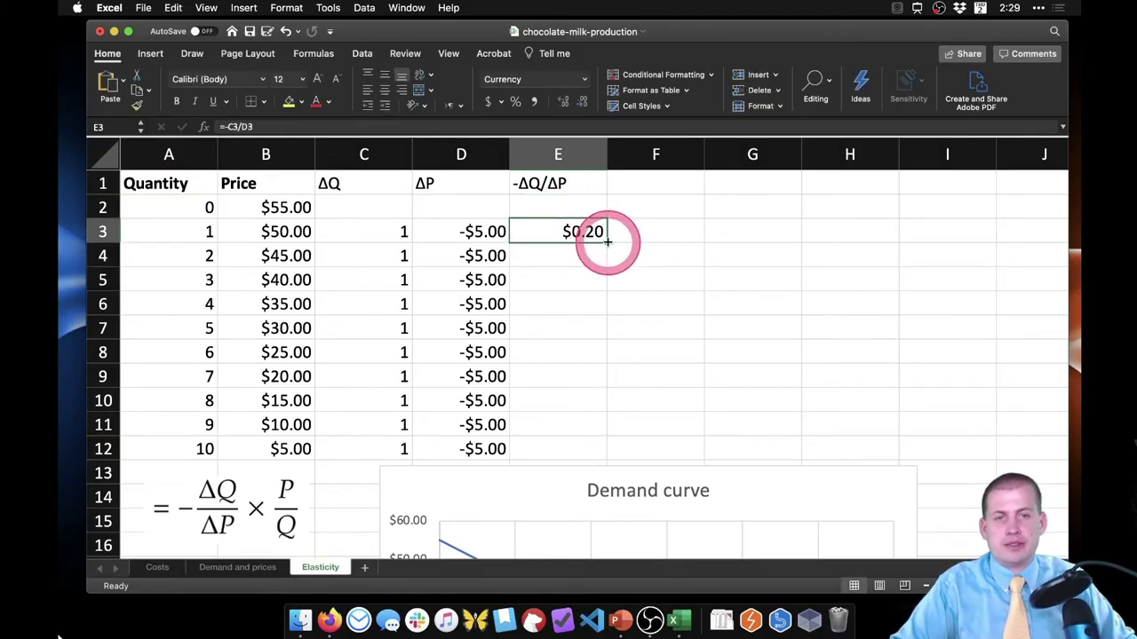
pyautogui.moveTo(607, 242); pyautogui.dragTo(602, 454)
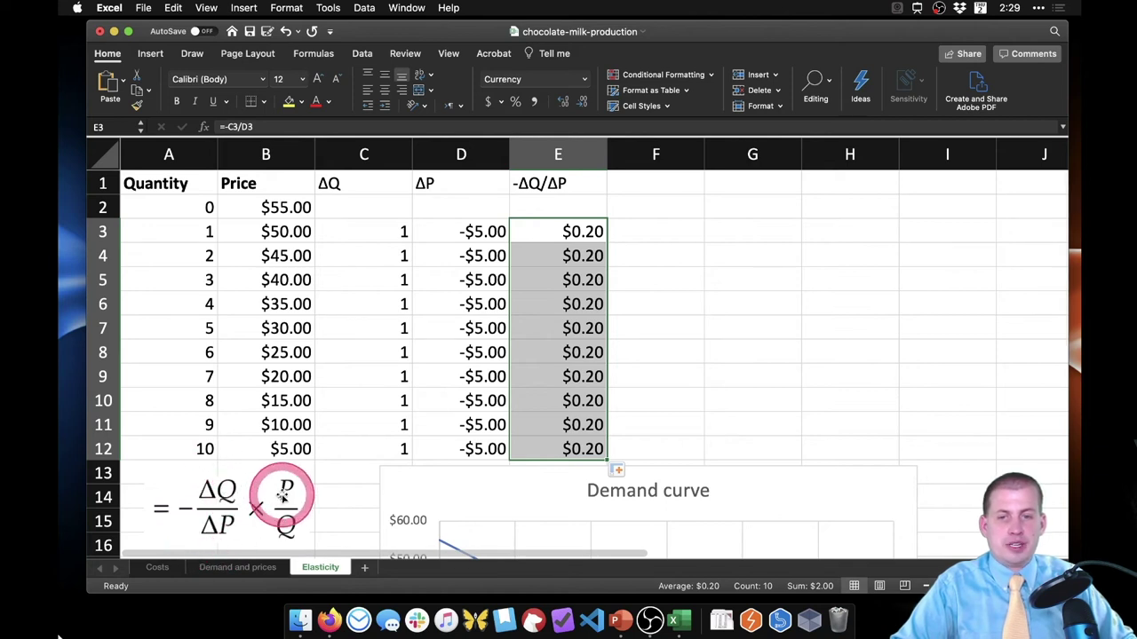
# Enter the heading P/Q in cell F1
pyautogui.click(634, 183)
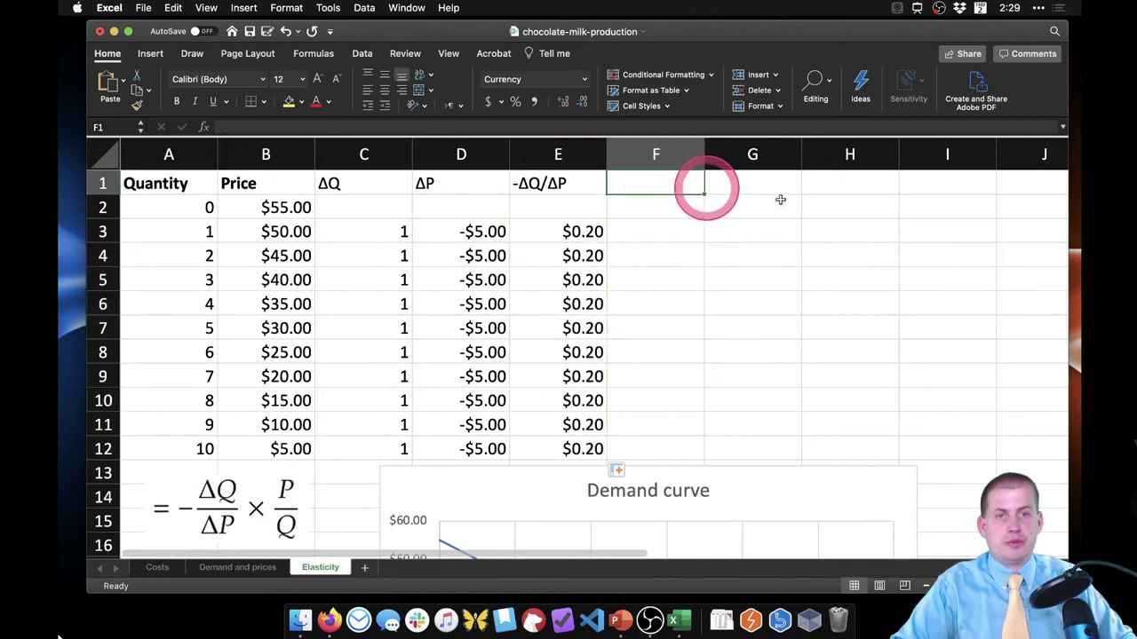
pyautogui.write('p/q')
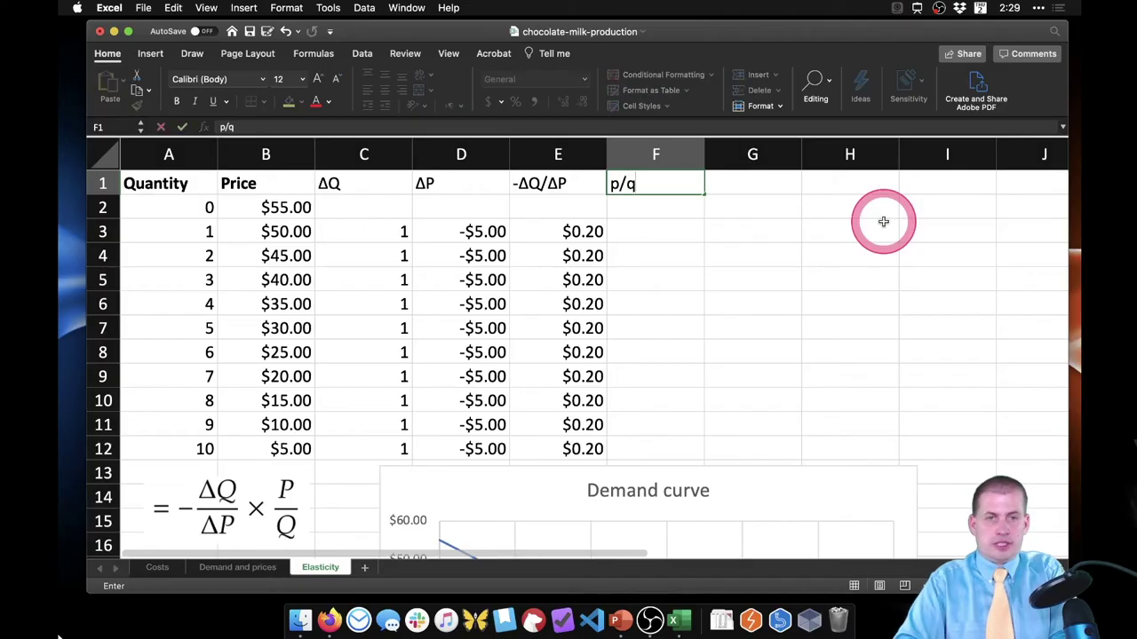
pyautogui.press('BackSpace')
pyautogui.press('BackSpace')
pyautogui.press('BackSpace')
pyautogui.write('P/Q')
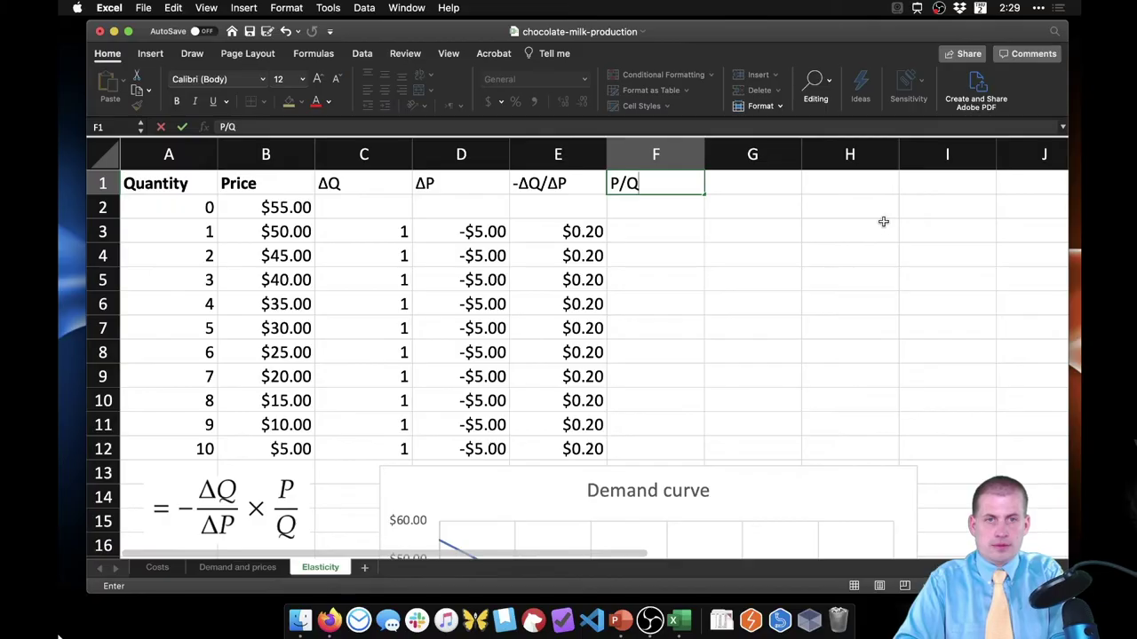
pyautogui.press('Return')
pyautogui.press('Return')
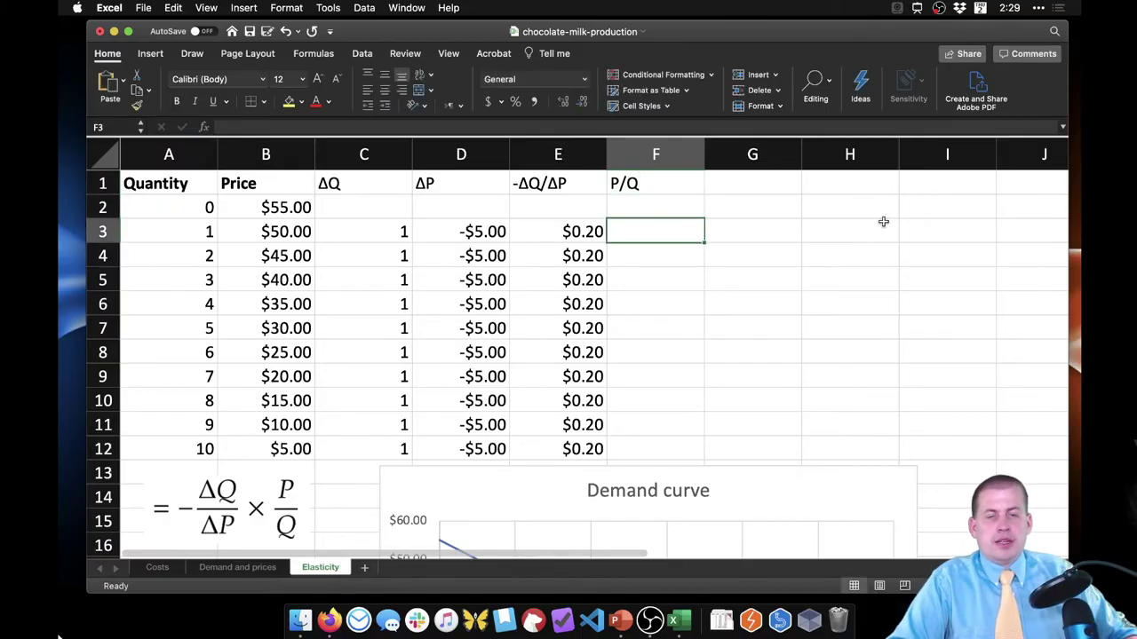
# Enter =B3/A3 in F3 and fill it down to F12, giving $50.00 to $0.50
pyautogui.click(271, 231)
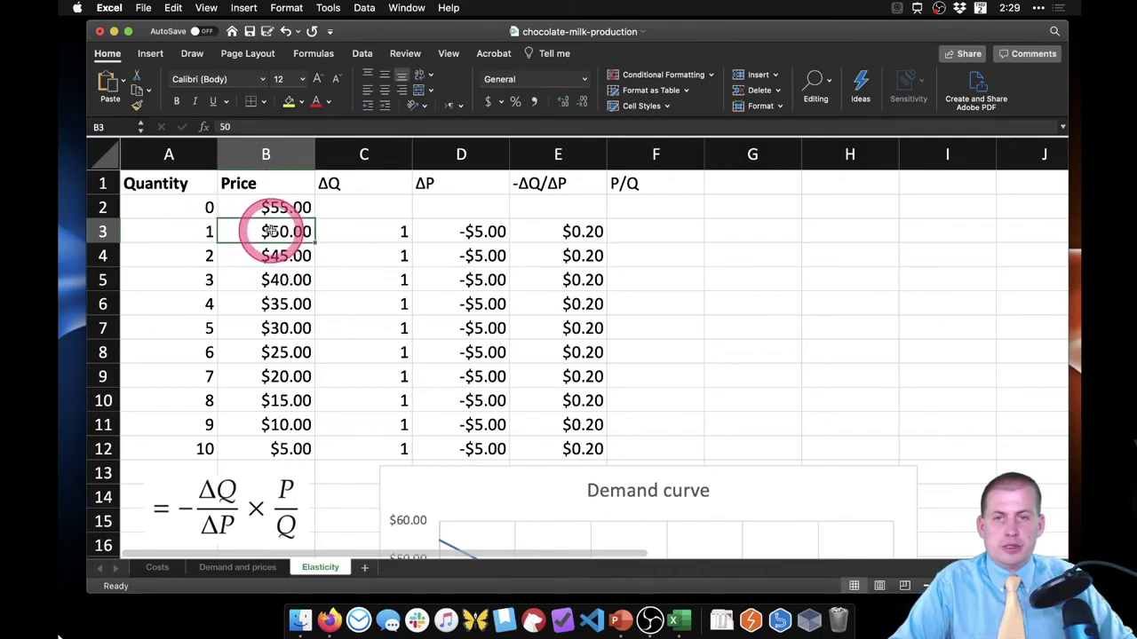
pyautogui.click(656, 231)
pyautogui.write('=')
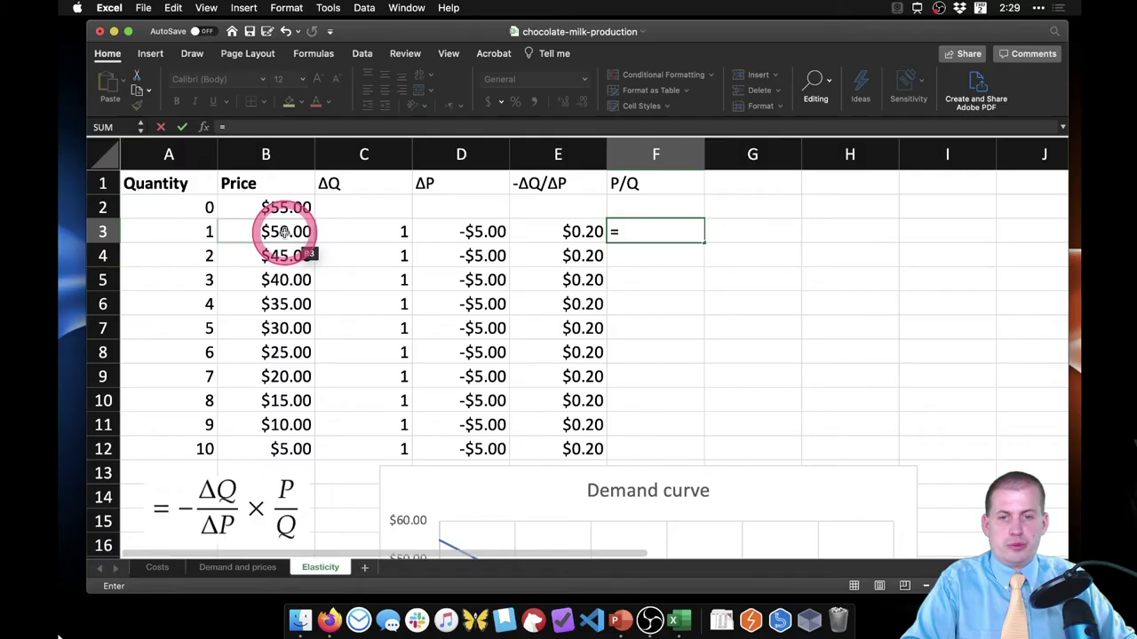
pyautogui.click(284, 231)
pyautogui.write('/')
pyautogui.click(166, 231)
pyautogui.press('Return')
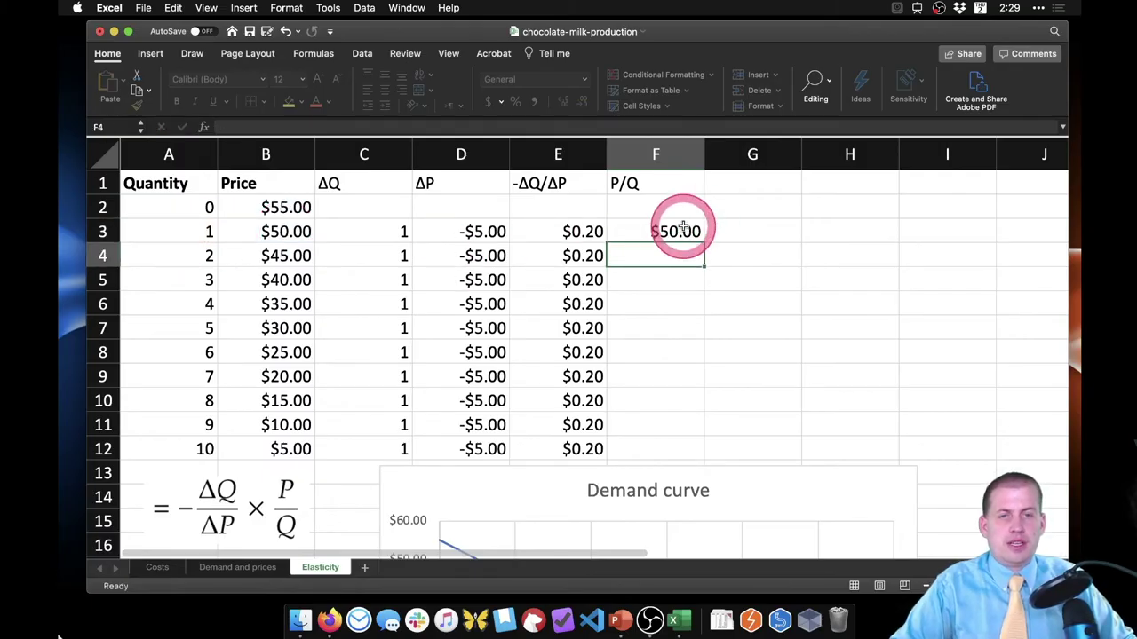
pyautogui.click(693, 229)
pyautogui.moveTo(704, 240); pyautogui.dragTo(697, 450)
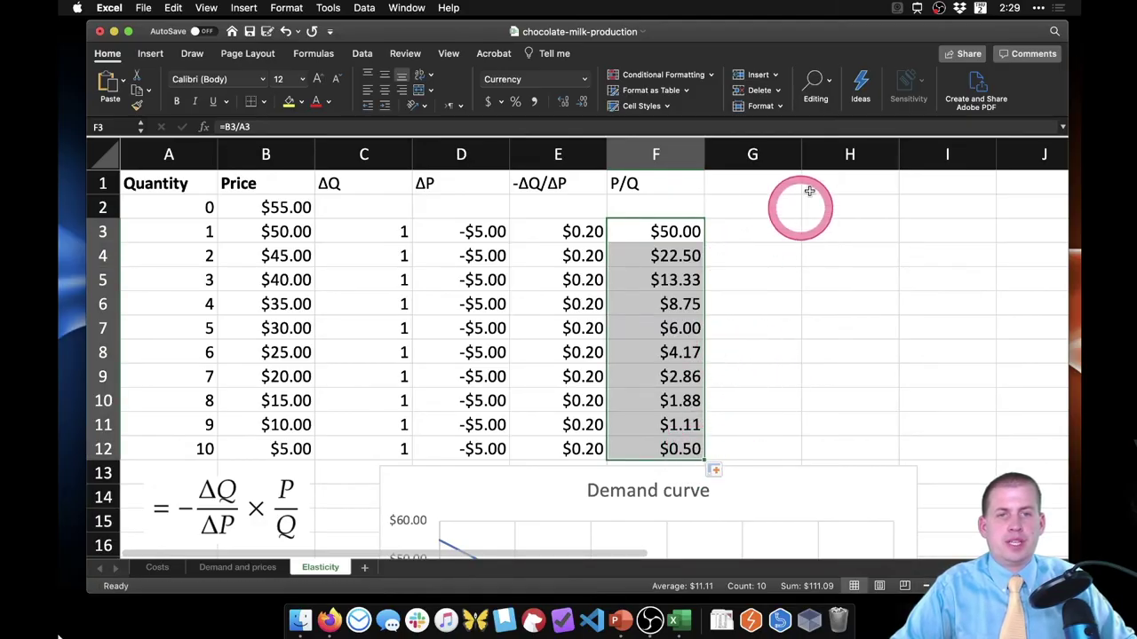
# Select cell G1 for the ε elasticity heading
pyautogui.click(764, 180)
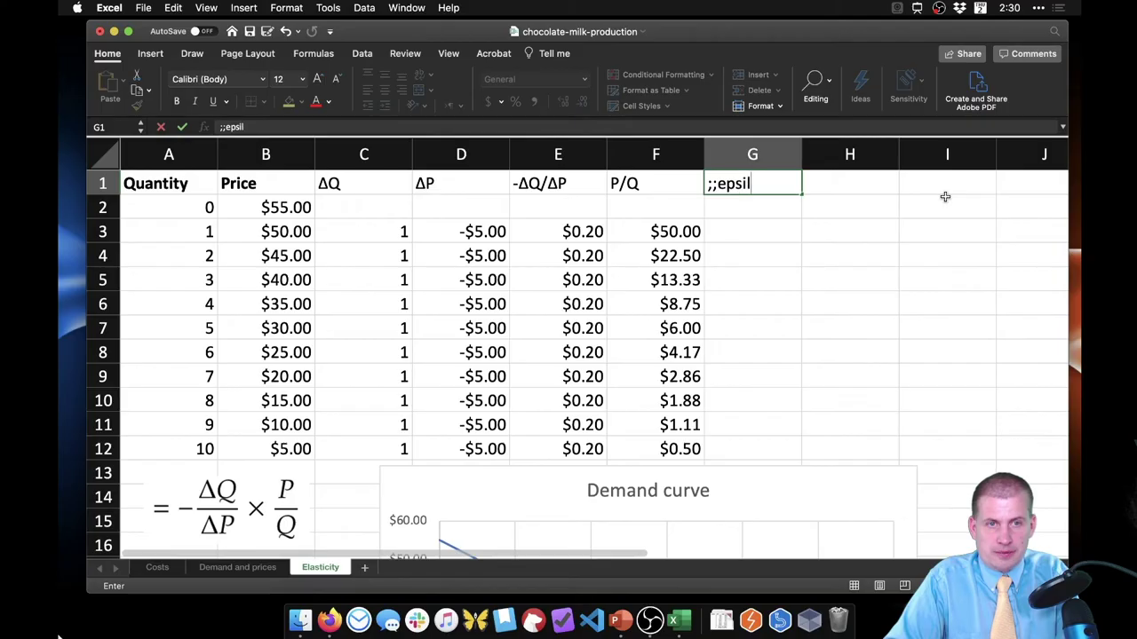
# Commit the ϵ heading in G1, then select G3 for the first elasticity value
pyautogui.press('Return')
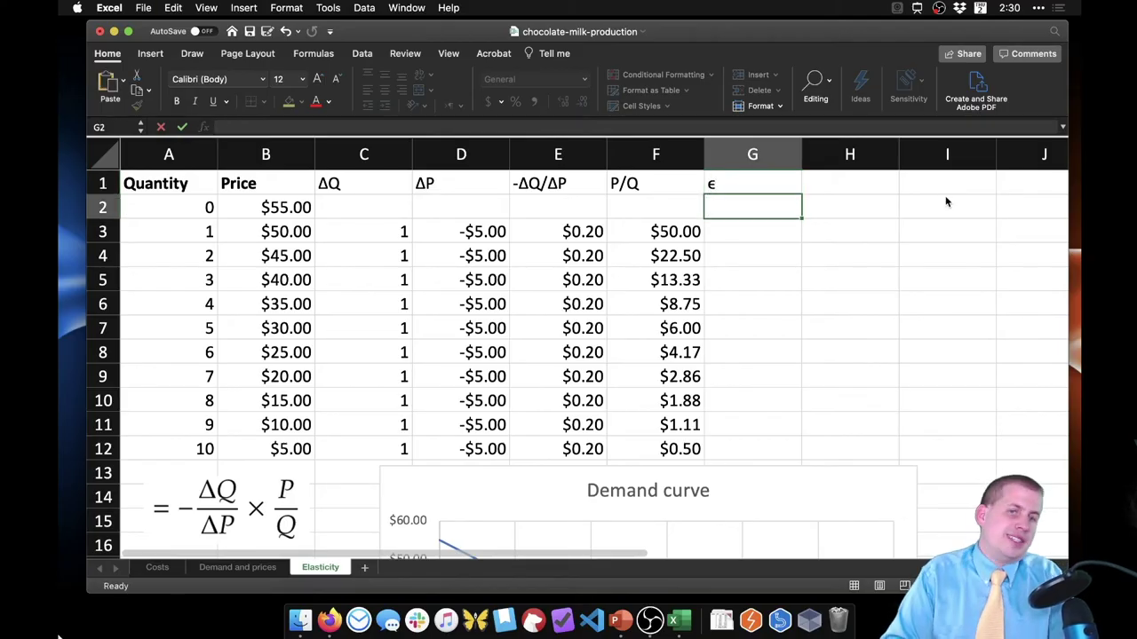
pyautogui.click(691, 193)
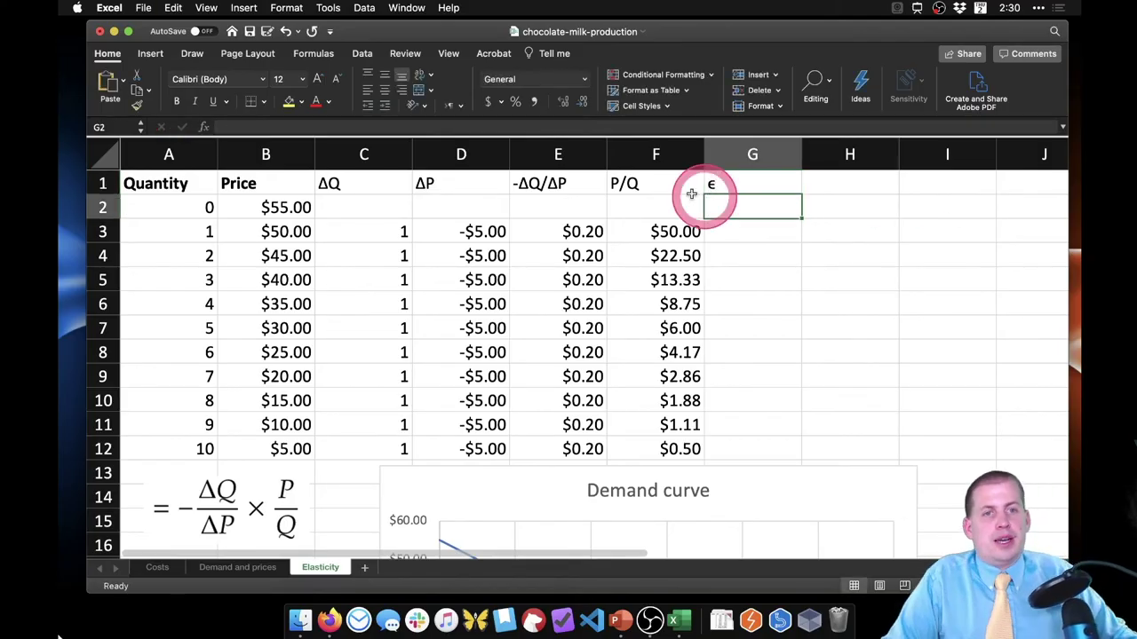
pyautogui.click(754, 185)
pyautogui.click(755, 229)
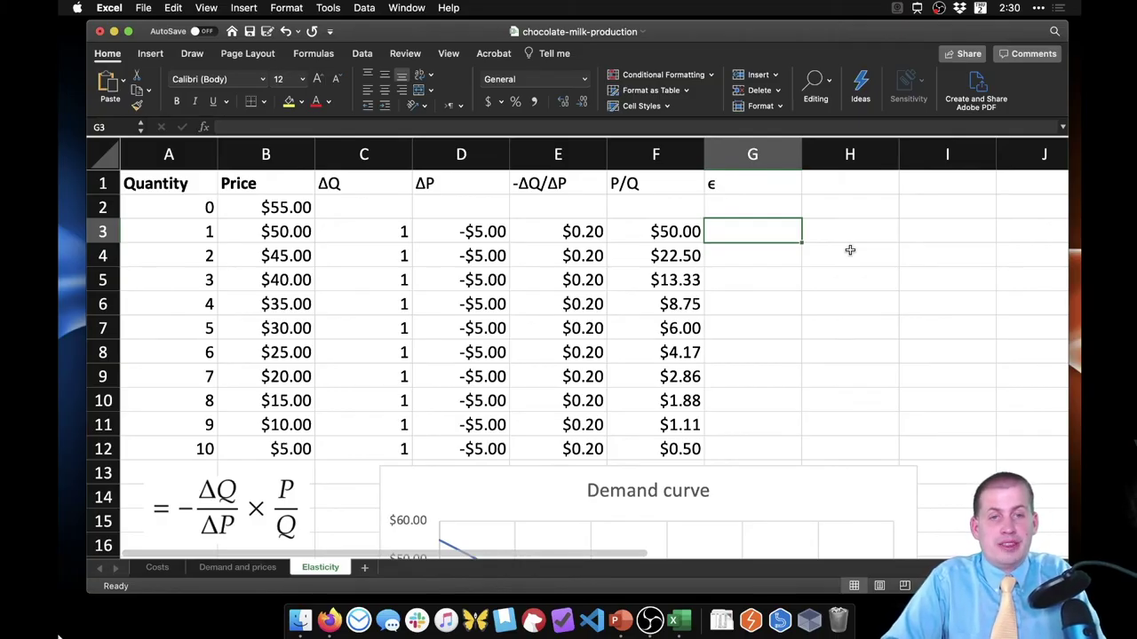
# Enter the elasticity formula =E3*F3 in G3
pyautogui.write('=')
pyautogui.press('Left')
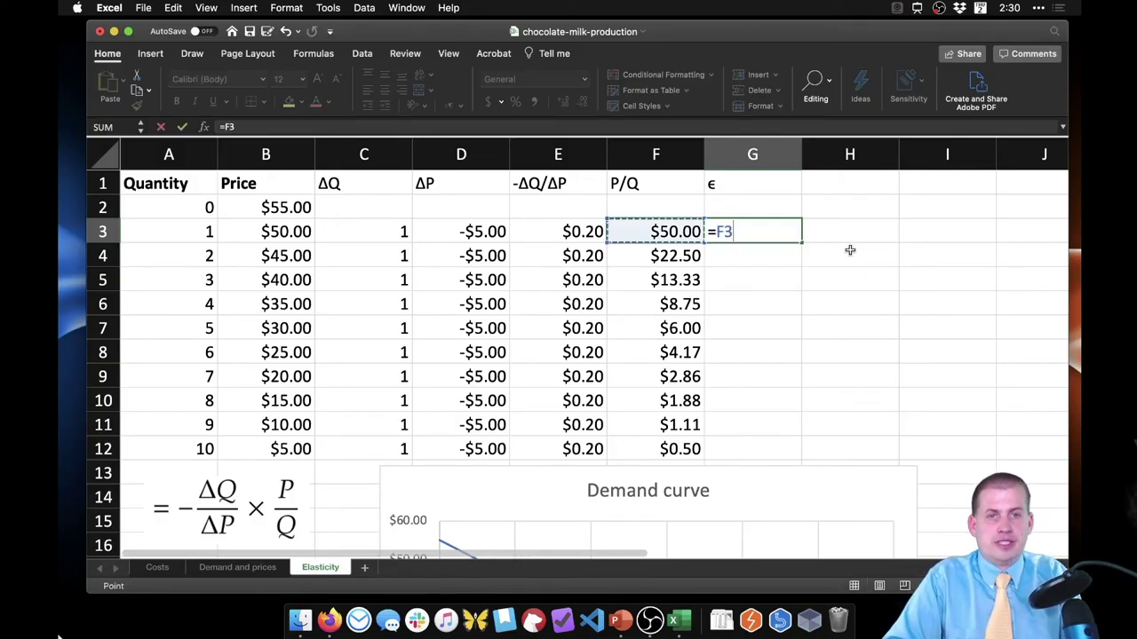
pyautogui.press('Left')
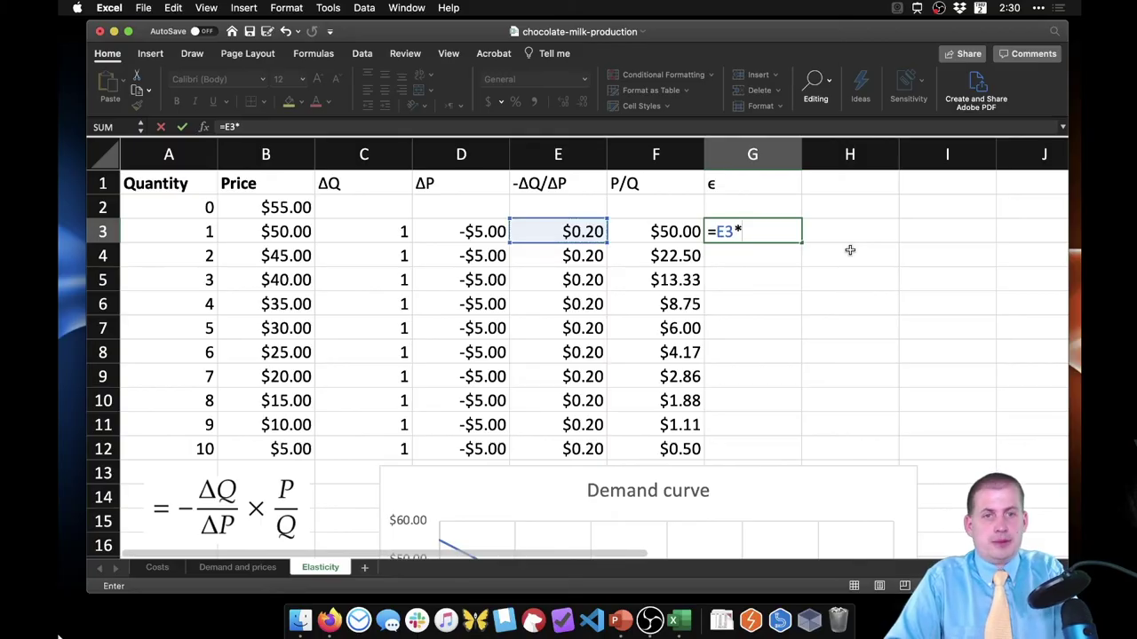
pyautogui.press('Left')
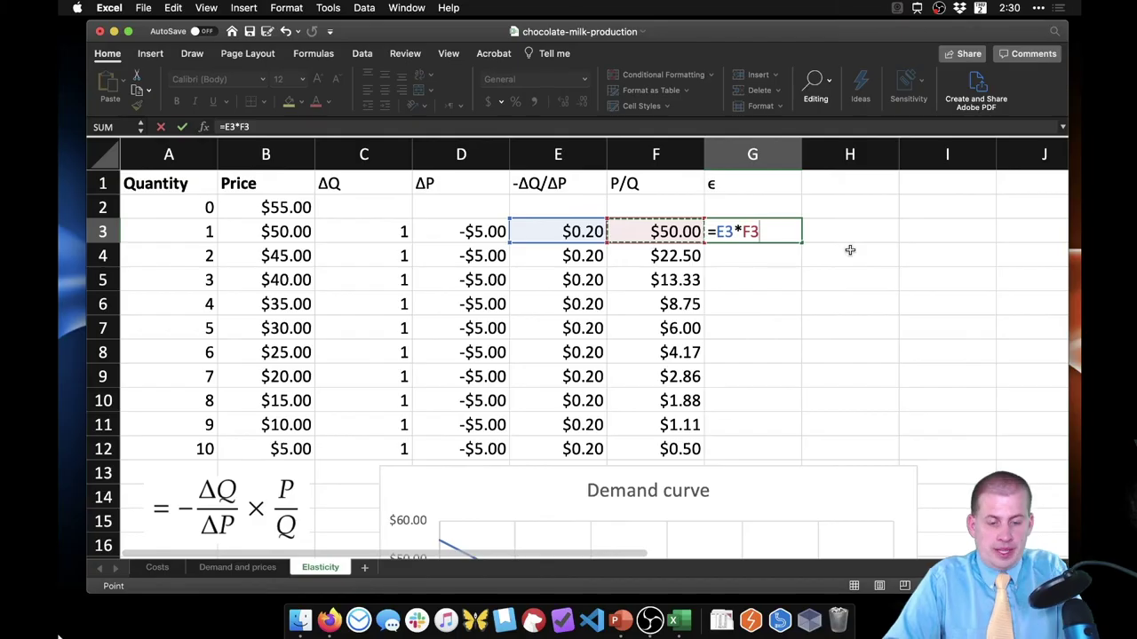
pyautogui.press('Return')
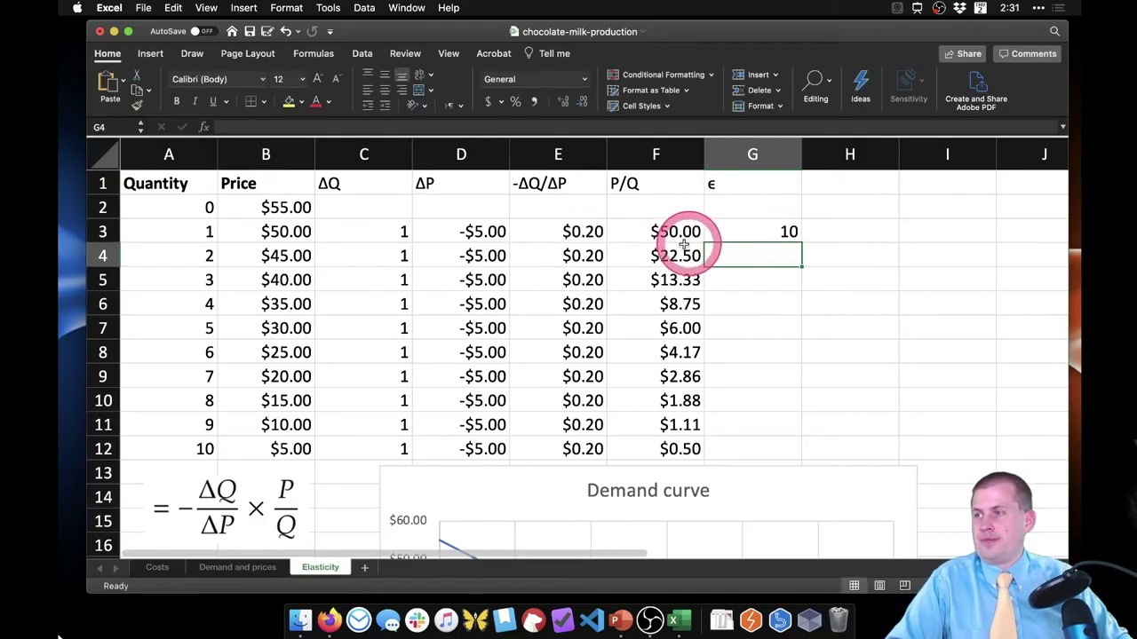
# Fill the G3 formula down to G12, giving values from 10 to 0.1
pyautogui.click(787, 231)
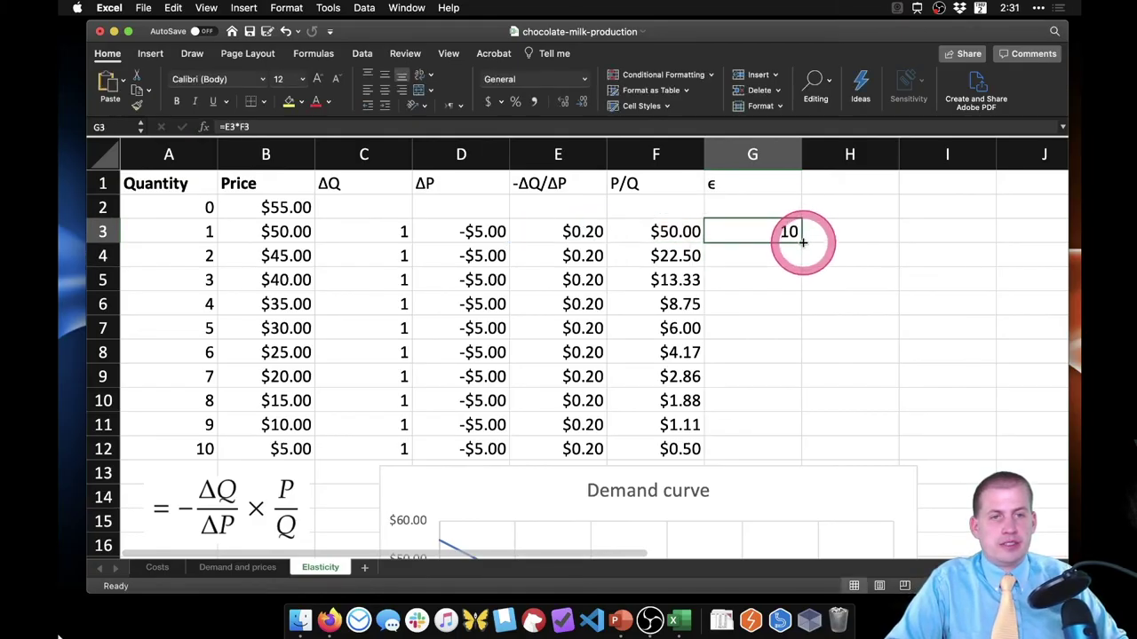
pyautogui.moveTo(802, 243); pyautogui.dragTo(797, 451)
pyautogui.click(848, 233)
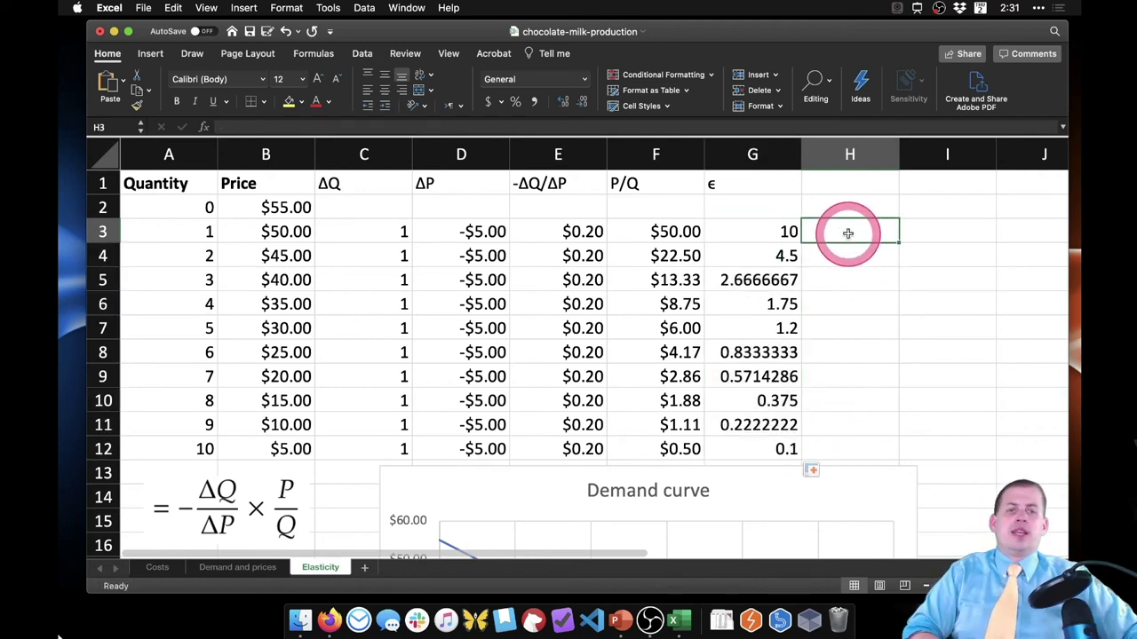
pyautogui.moveTo(766, 231); pyautogui.dragTo(791, 448)
pyautogui.click(850, 302)
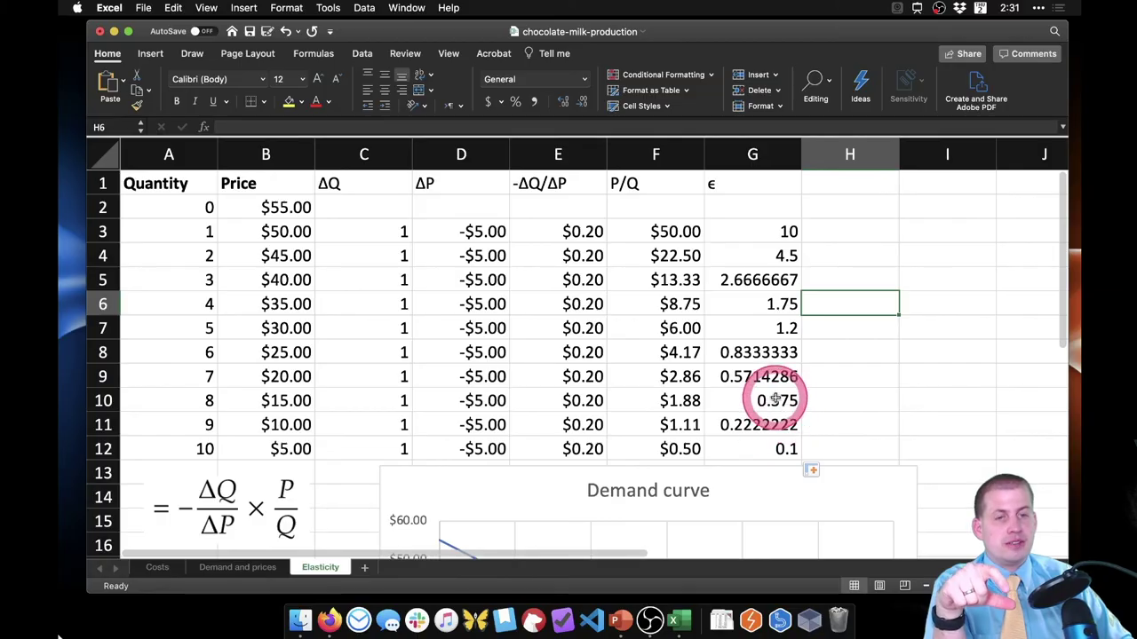
pyautogui.click(782, 399)
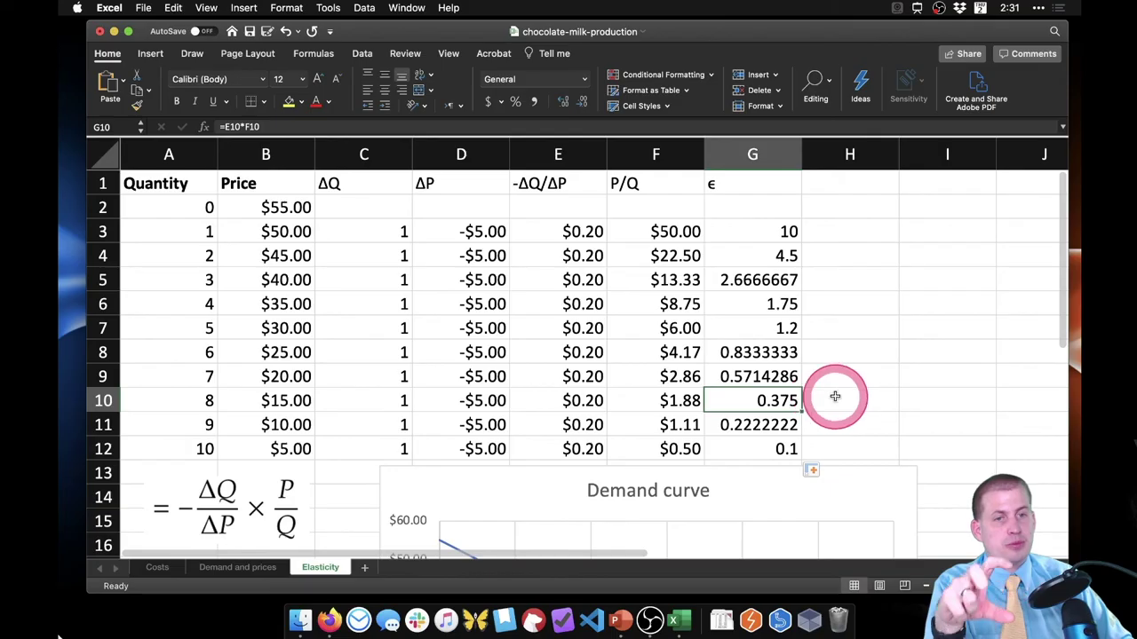
pyautogui.moveTo(820, 398); pyautogui.dragTo(791, 406)
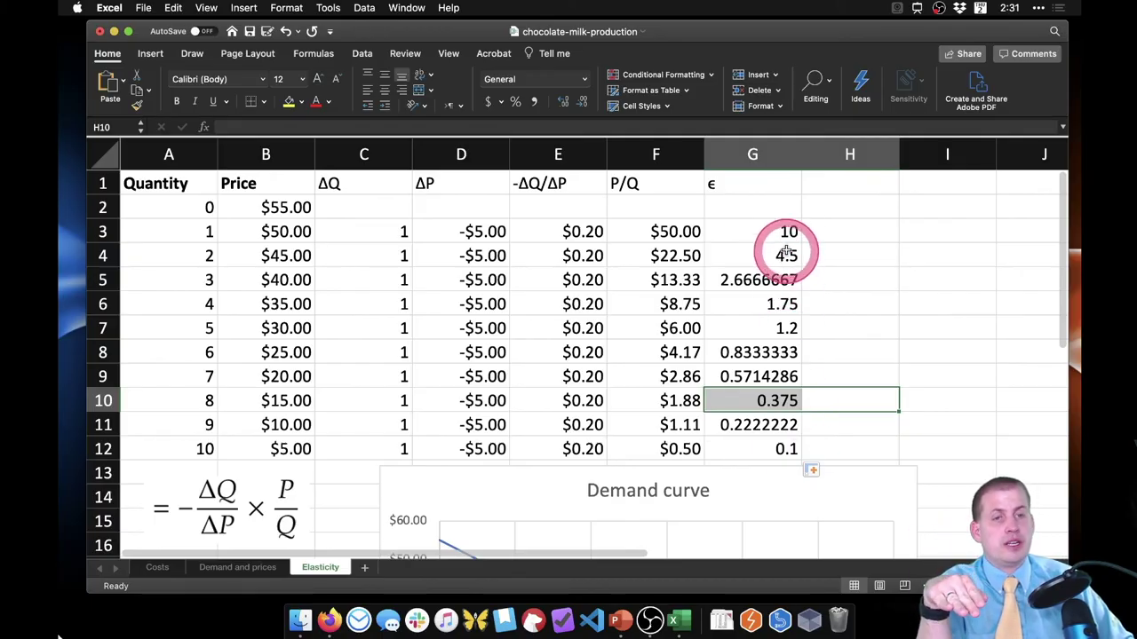
pyautogui.moveTo(781, 255); pyautogui.dragTo(784, 328)
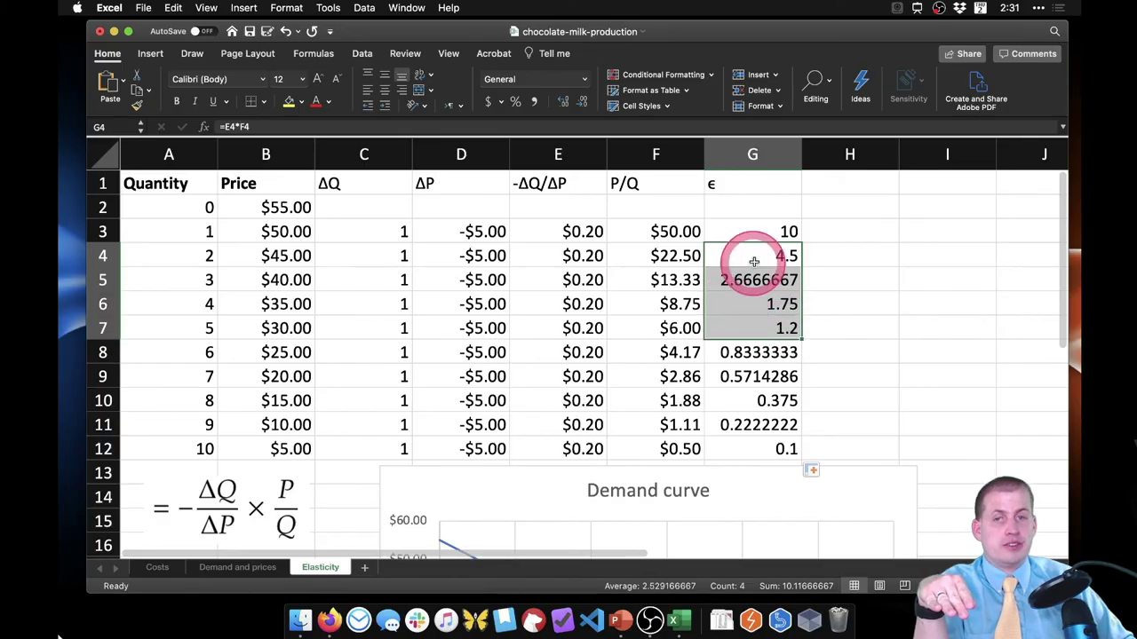
pyautogui.click(787, 255)
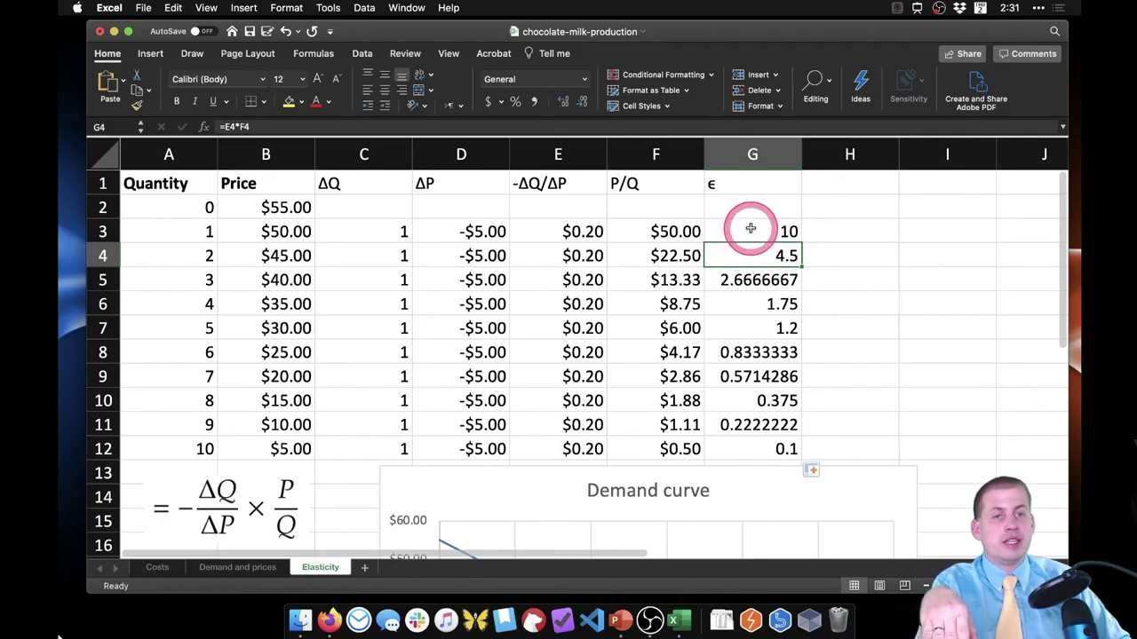
pyautogui.moveTo(751, 228); pyautogui.dragTo(746, 453)
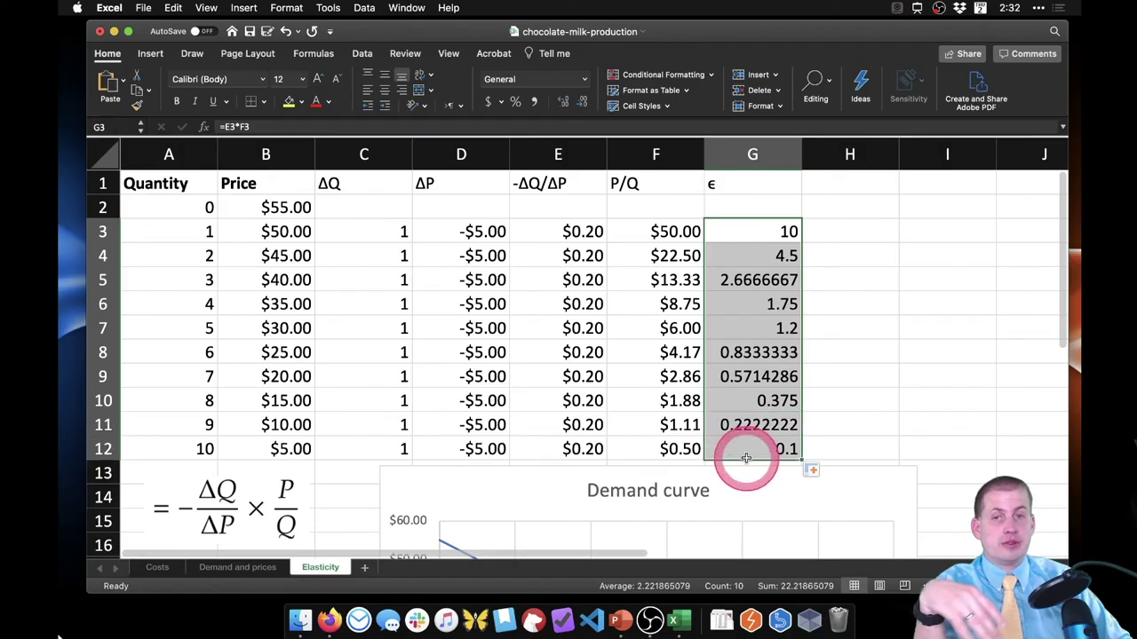
pyautogui.click(185, 232)
pyautogui.moveTo(186, 233); pyautogui.dragTo(258, 333)
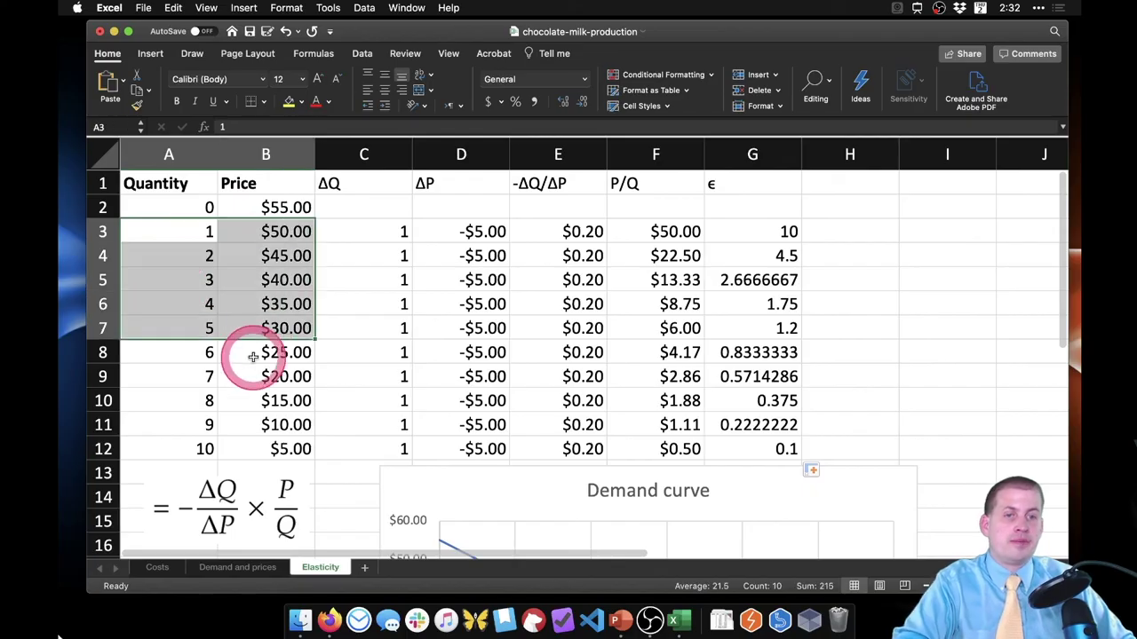
pyautogui.moveTo(750, 325); pyautogui.dragTo(746, 351)
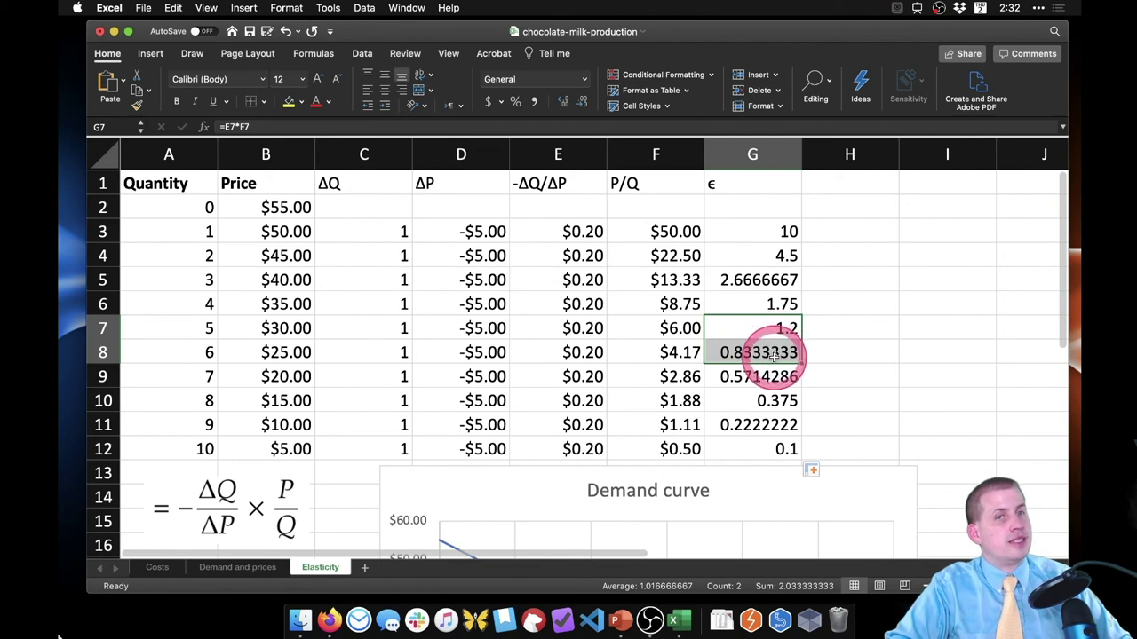
pyautogui.scroll(-10, 773, 352)
pyautogui.scroll(7, 774, 357)
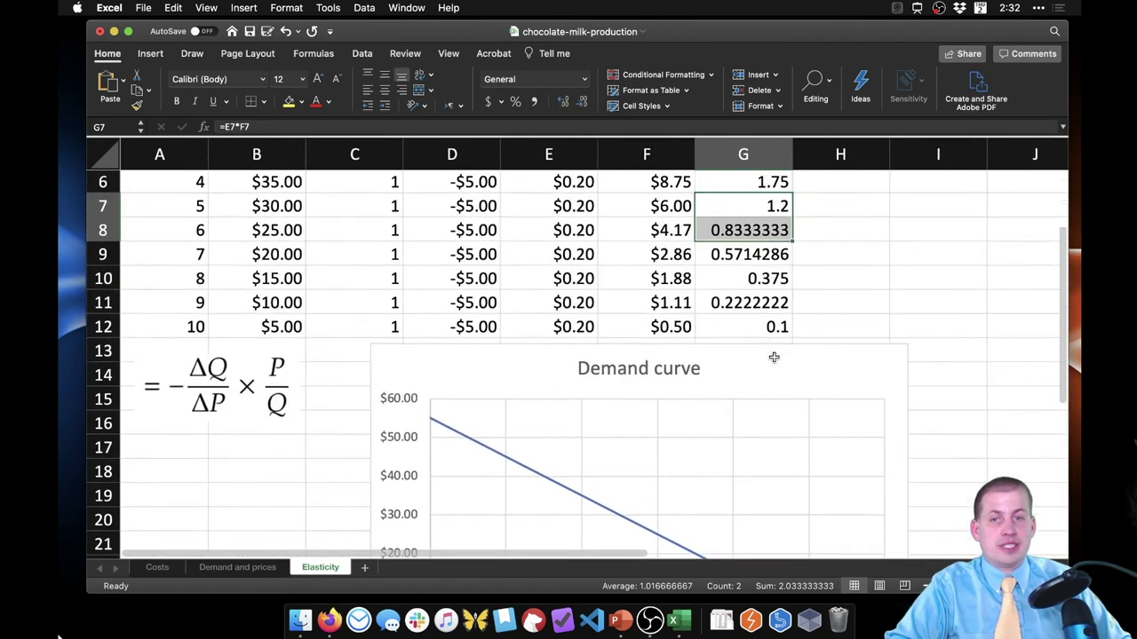
pyautogui.scroll(-13, 816, 368)
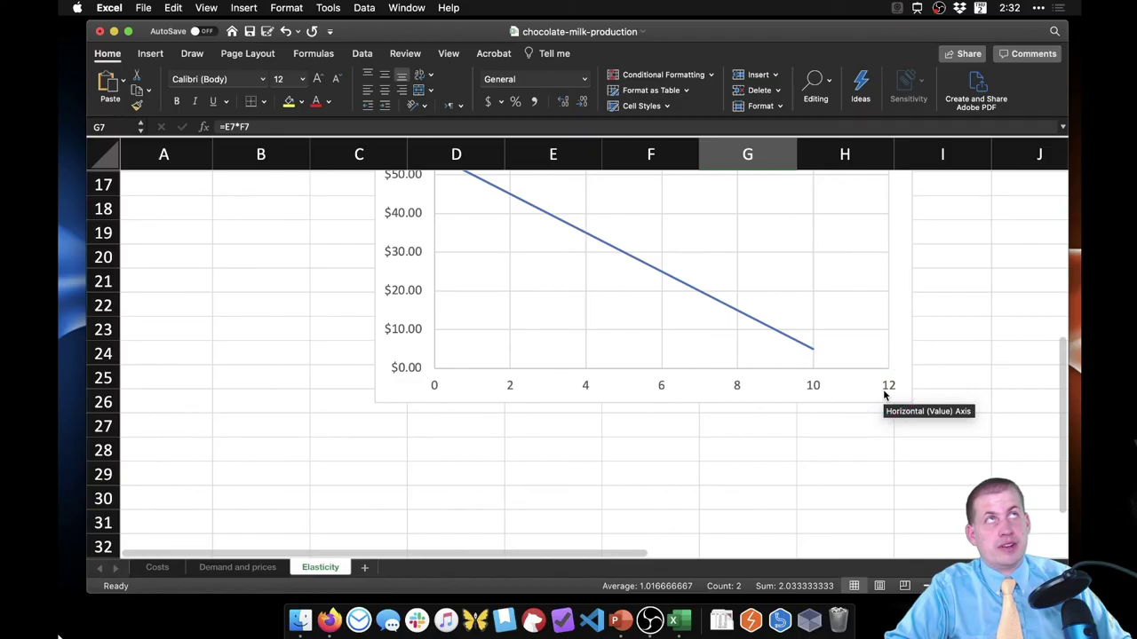
pyautogui.scroll(5, 882, 391)
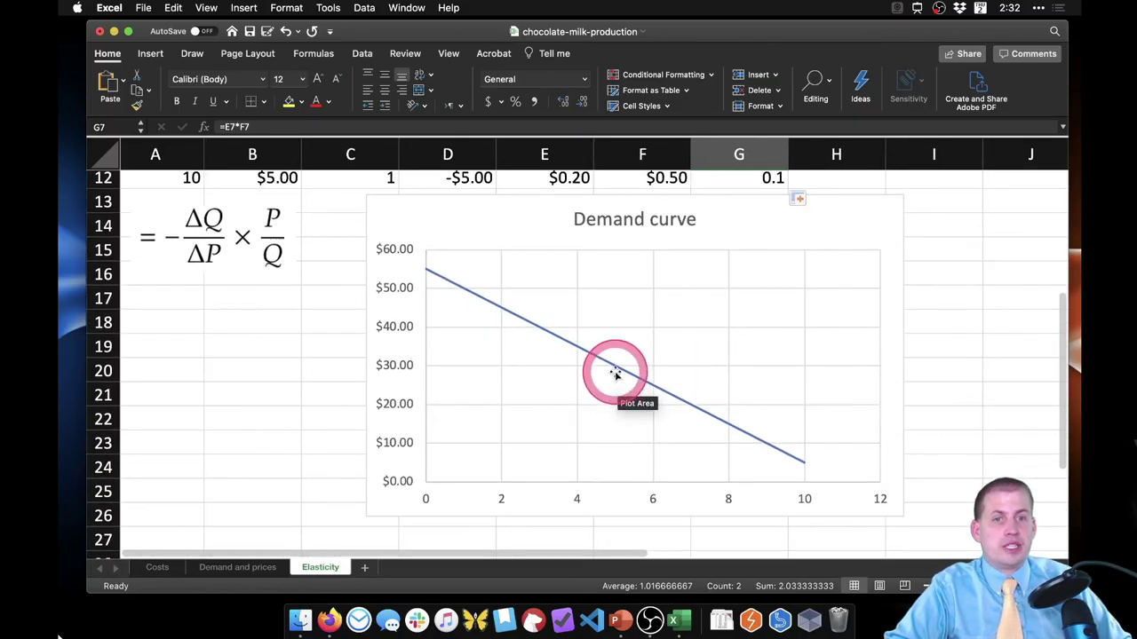
pyautogui.click(613, 375)
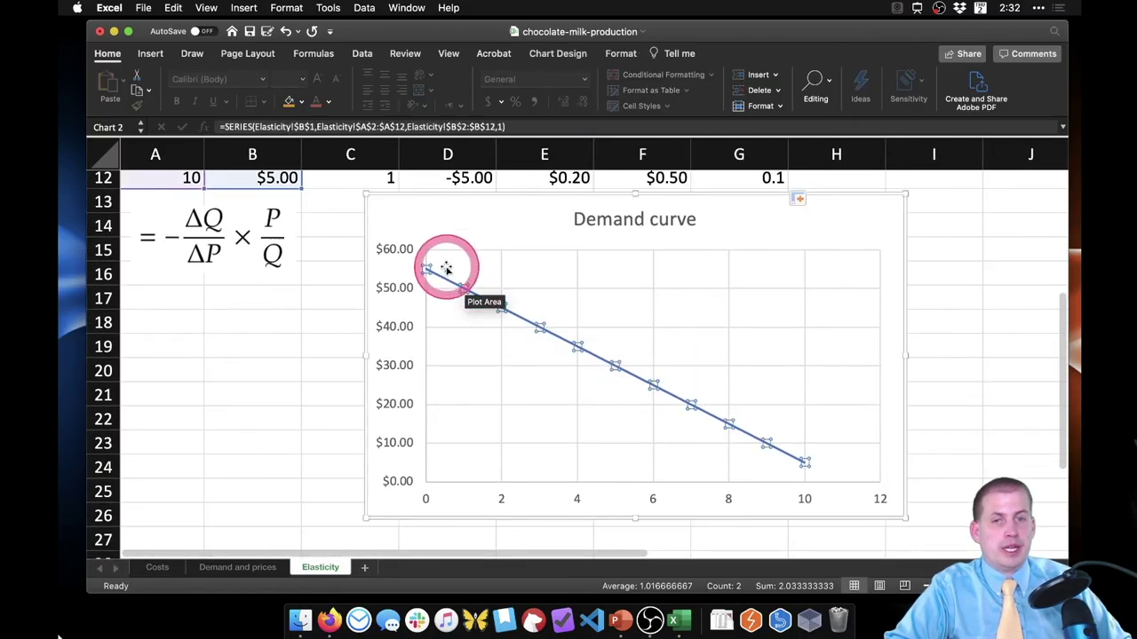
pyautogui.moveTo(548, 332)
pyautogui.scroll(6, 848, 403)
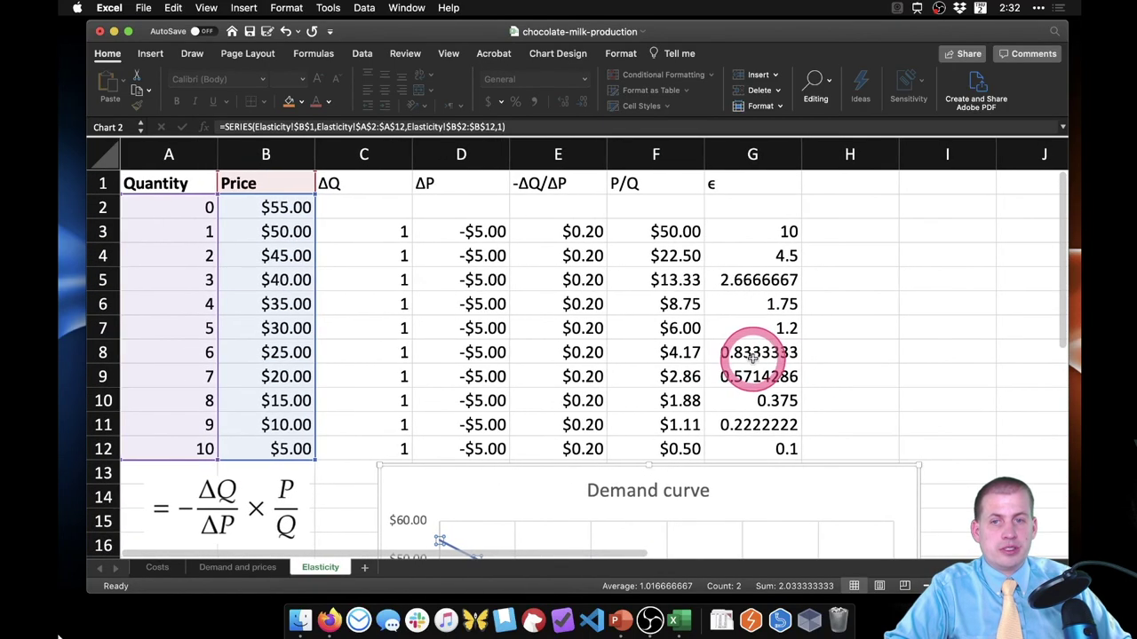
pyautogui.click(747, 327)
pyautogui.moveTo(747, 326); pyautogui.dragTo(804, 340)
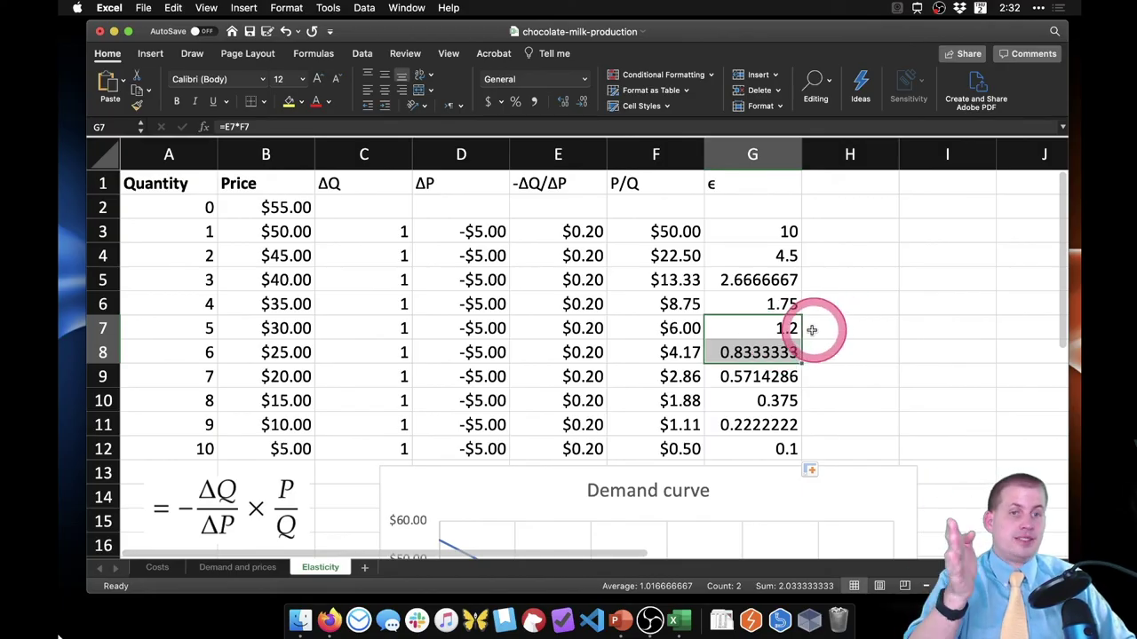
pyautogui.click(858, 258)
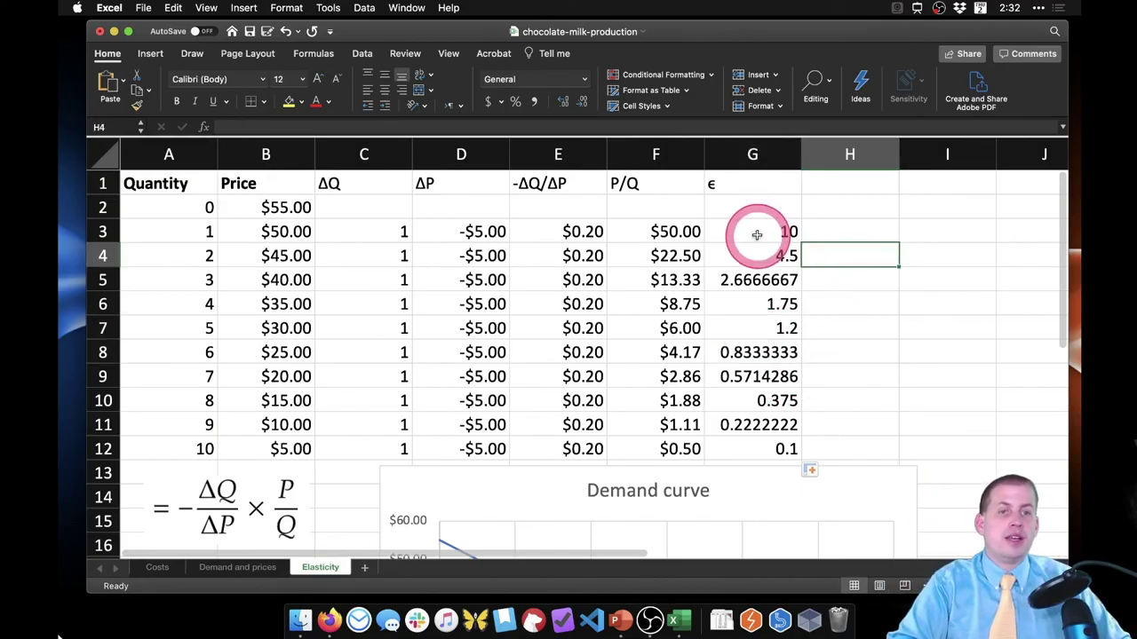
pyautogui.moveTo(756, 233); pyautogui.dragTo(470, 459)
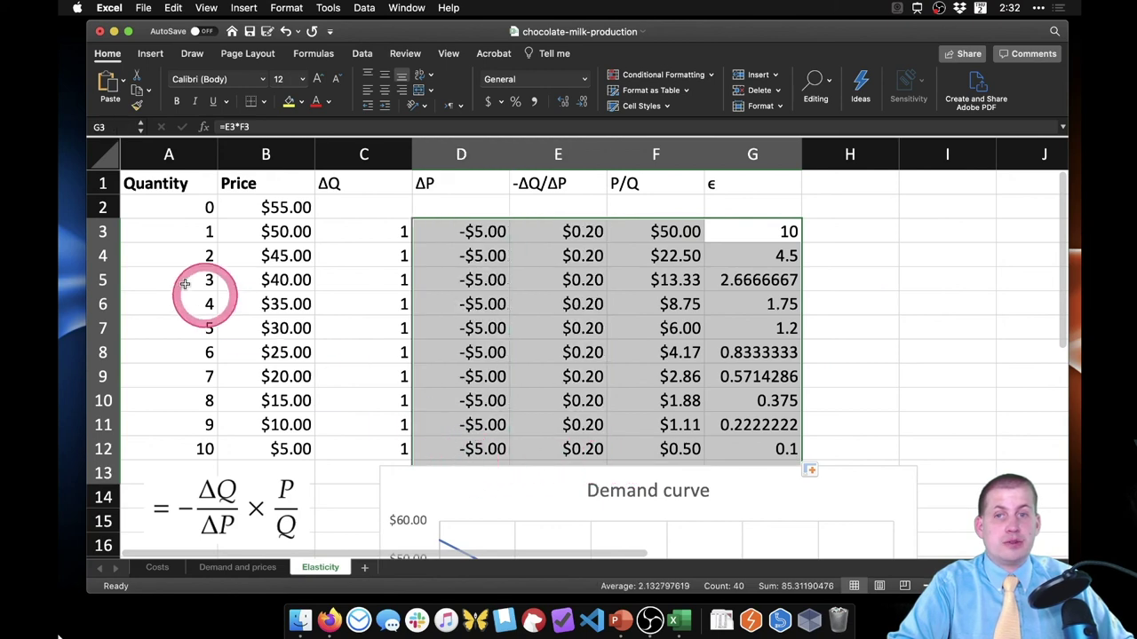
pyautogui.moveTo(152, 203); pyautogui.dragTo(200, 280)
pyautogui.moveTo(243, 348); pyautogui.dragTo(299, 436)
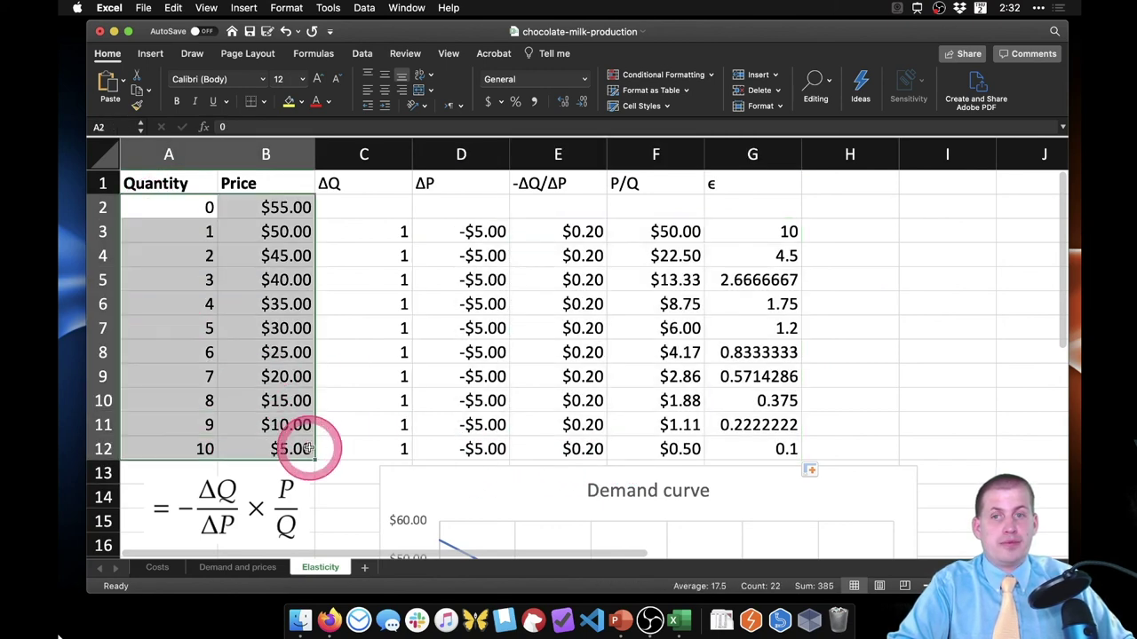